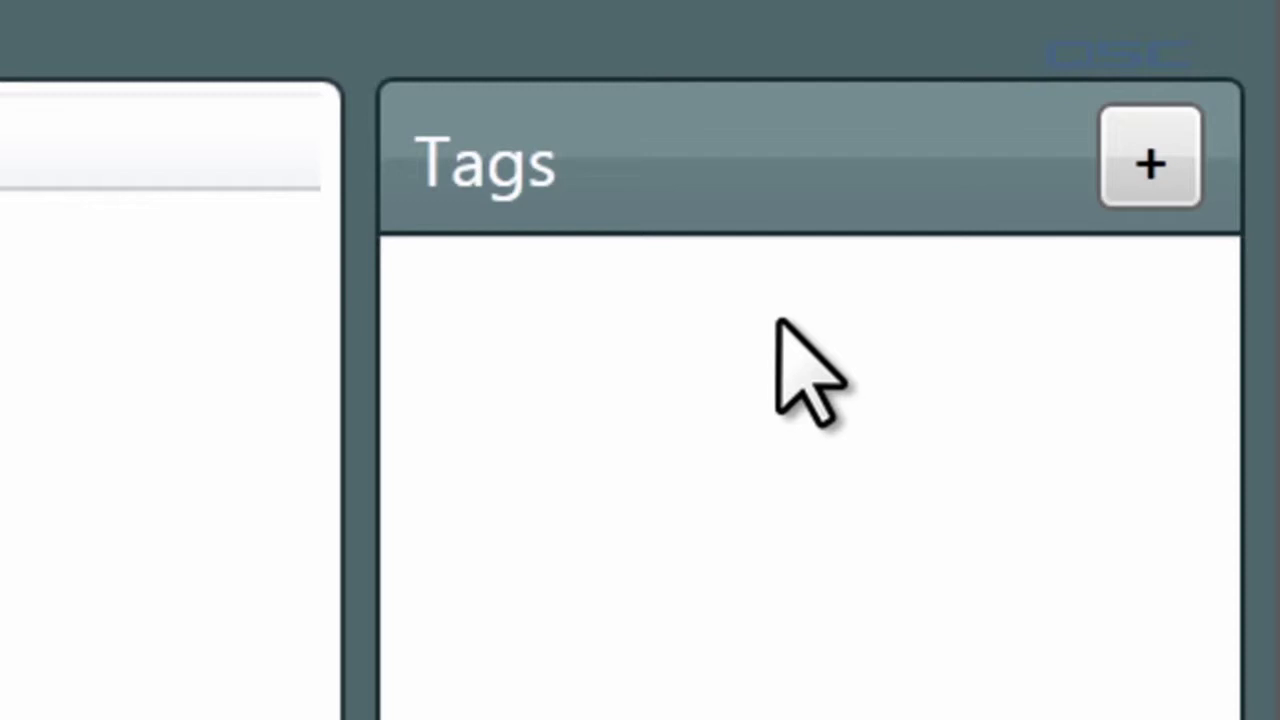
- Add a new blank entry to the Commands page's Tags list, ready for a name
left_click(1138, 166)
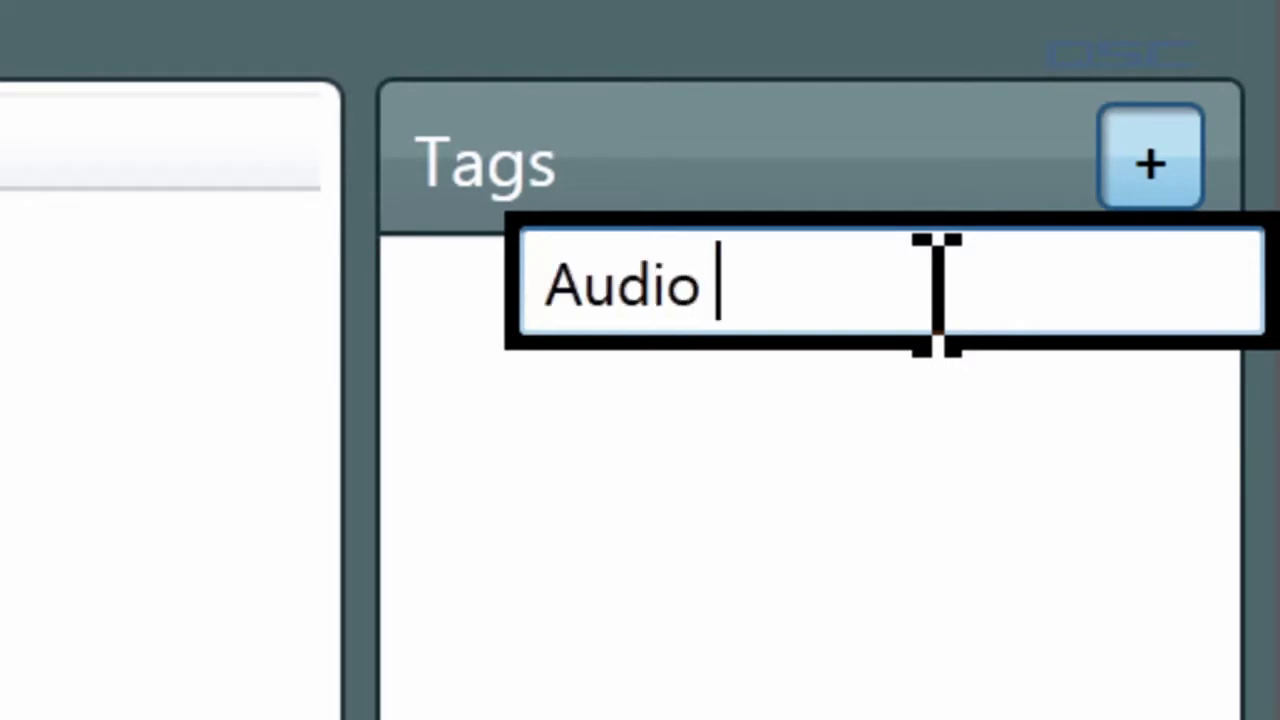
- Name the new tag Audio Controls and apply it to the Pause and Gain to Full commands
key("Return")
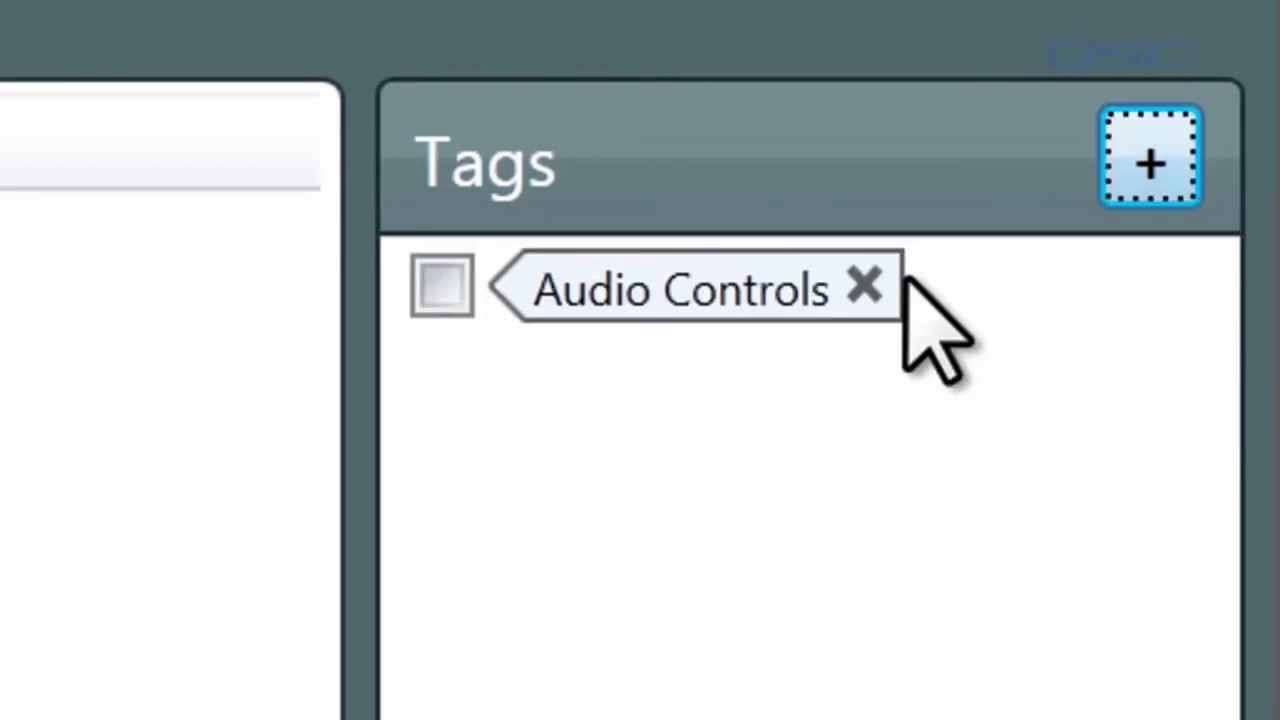
left_click_drag(752, 295, 0, 290)
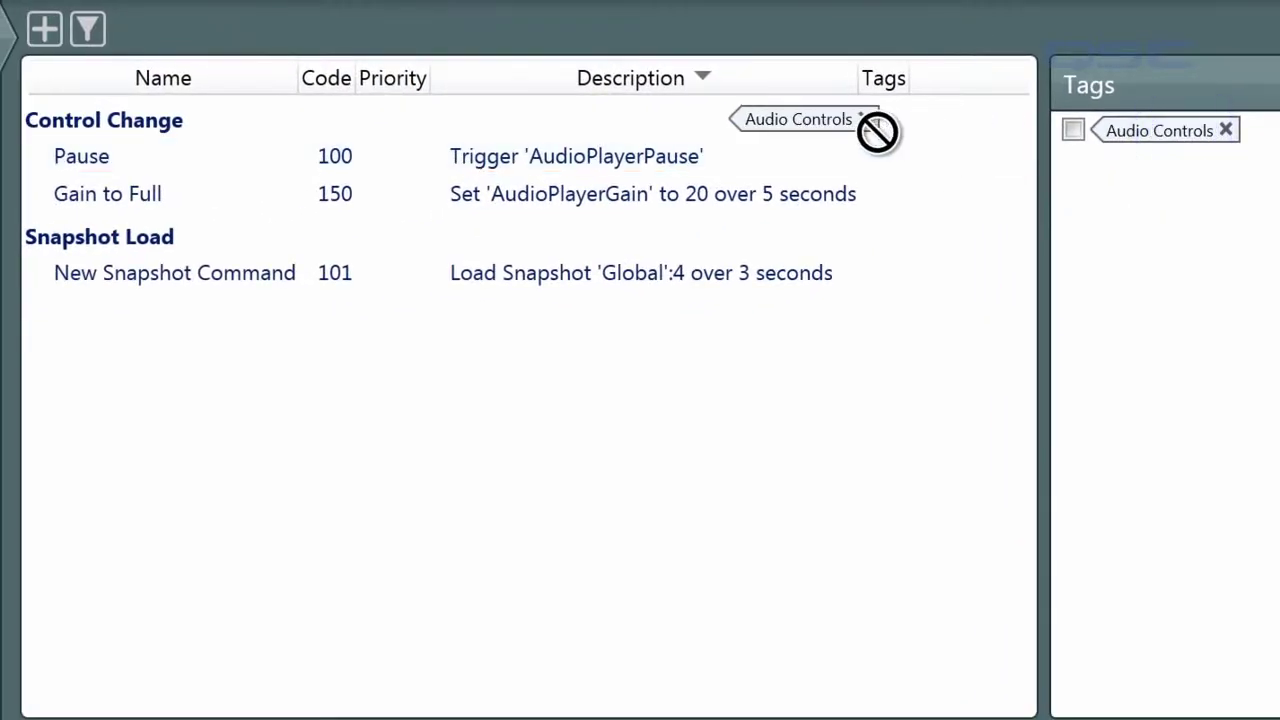
left_click_drag(877, 131, 878, 159)
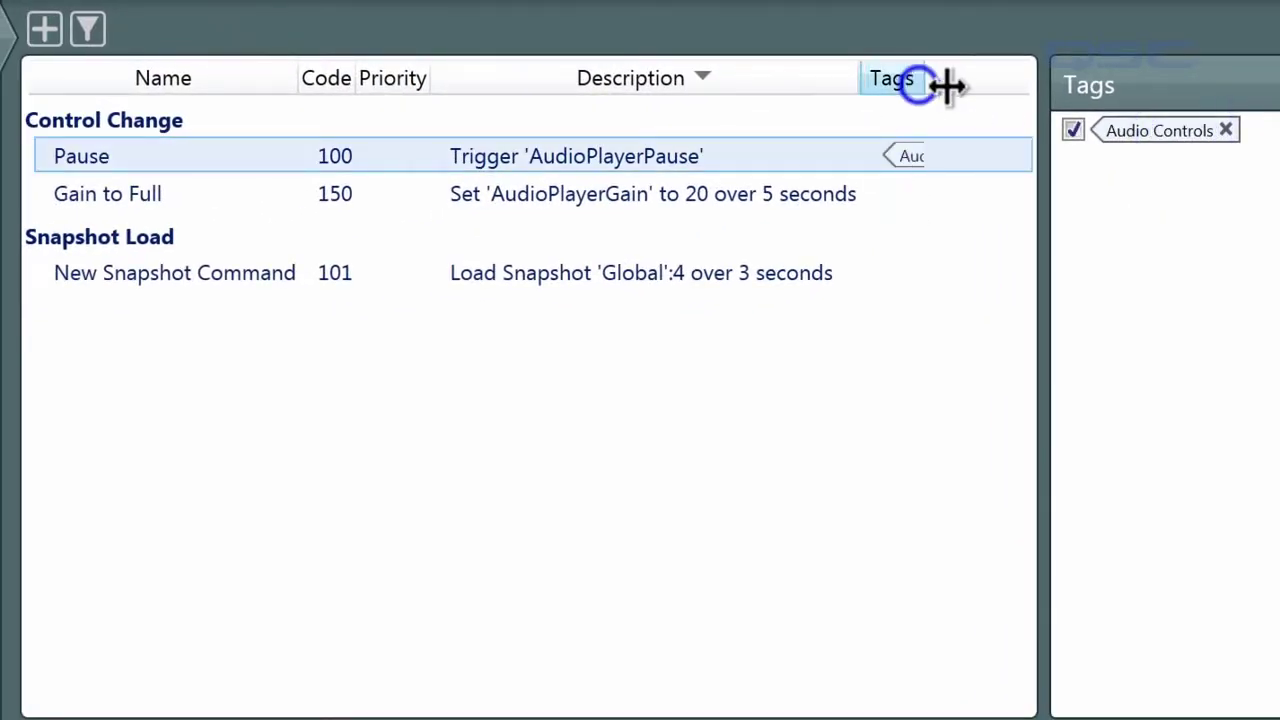
left_click_drag(945, 86, 1006, 80)
left_click_drag(1175, 130, 945, 204)
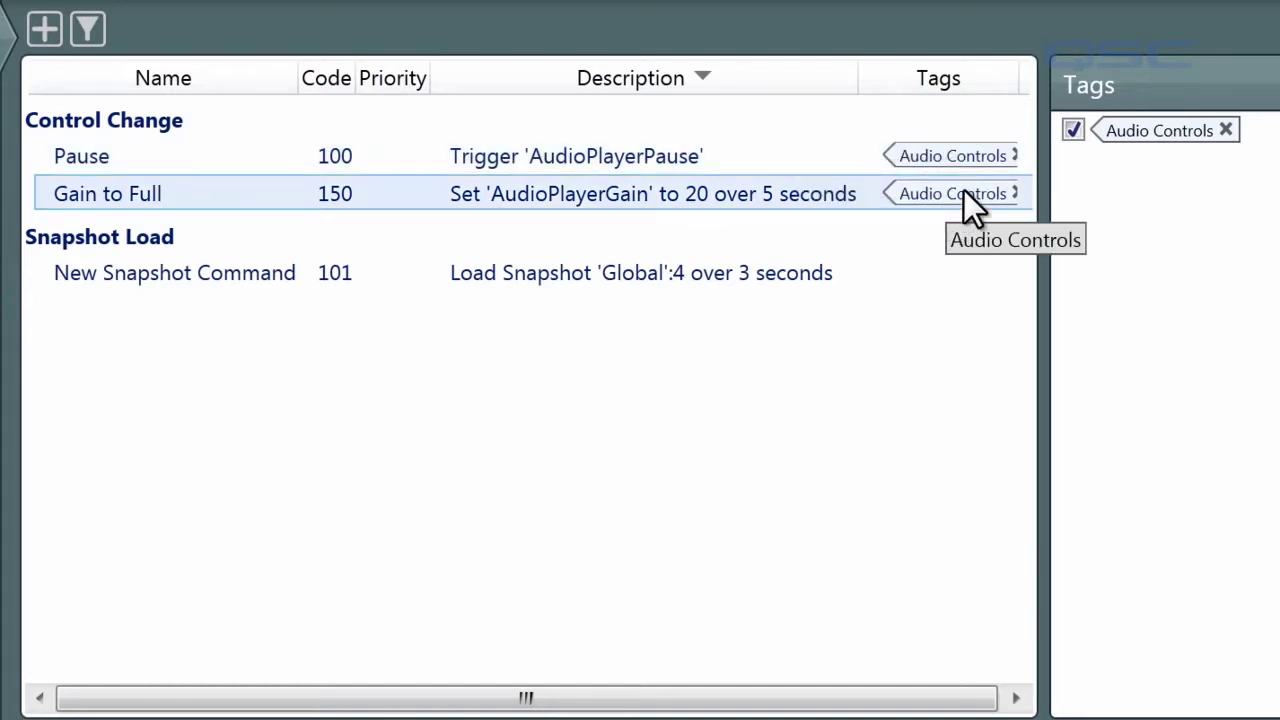
- Tag New Snapshot Command as Snapshot, then narrow Description and widen the Tags column
left_click(672, 278)
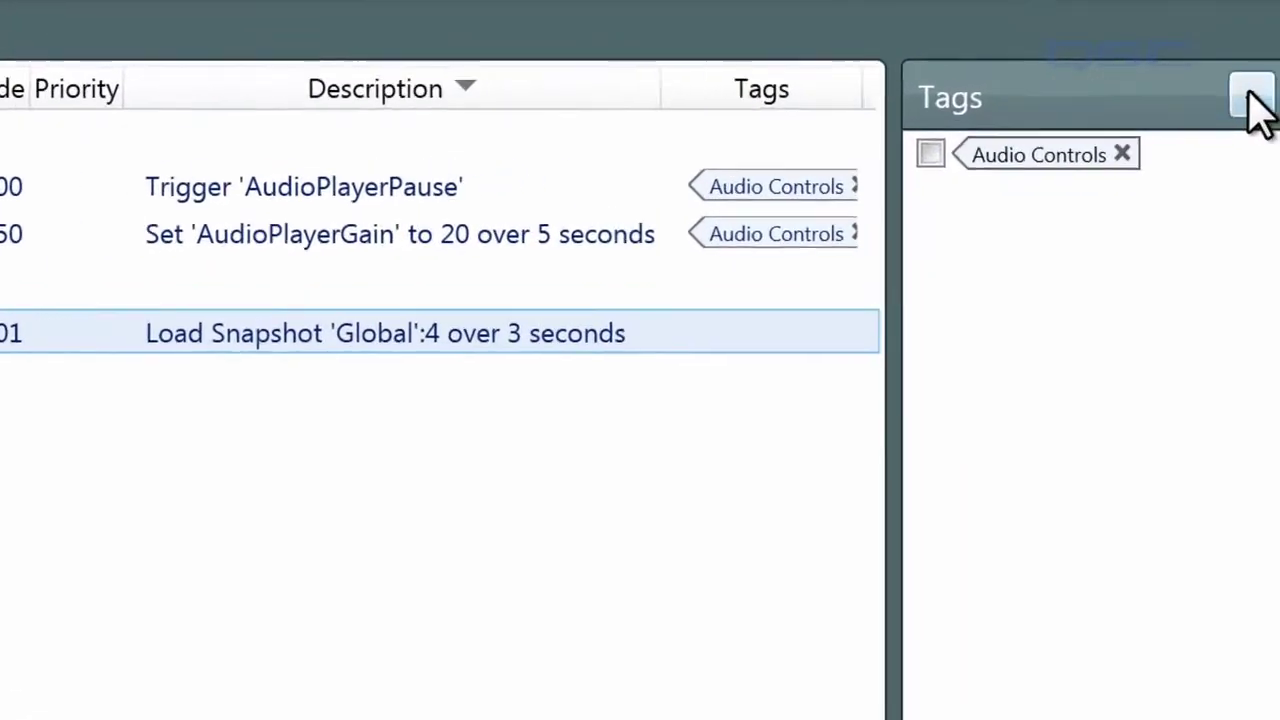
left_click(1250, 96)
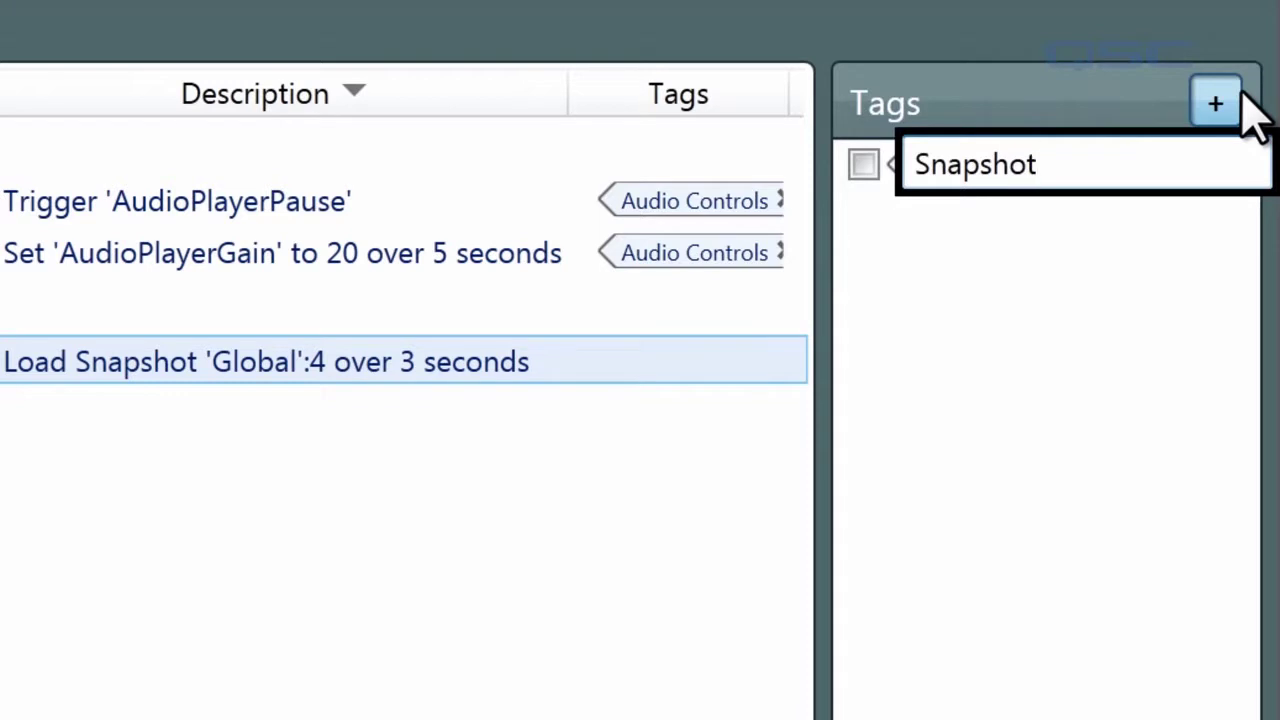
key("Return")
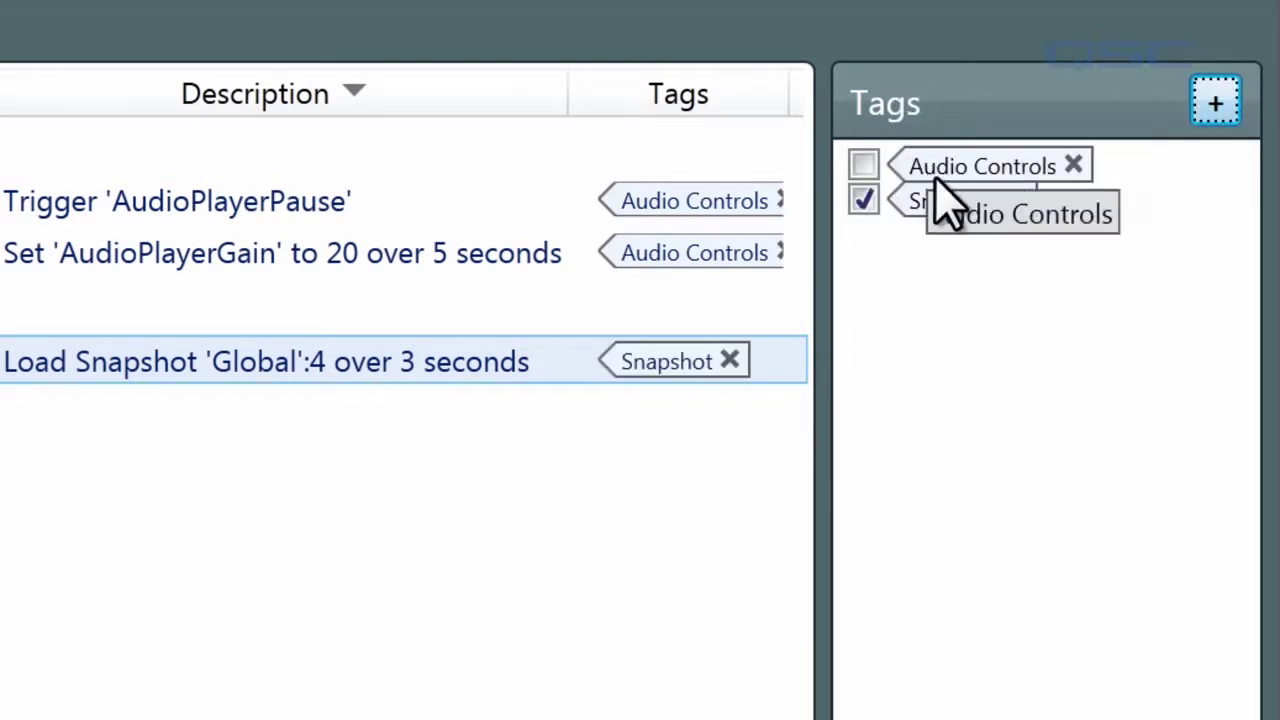
left_click(929, 200)
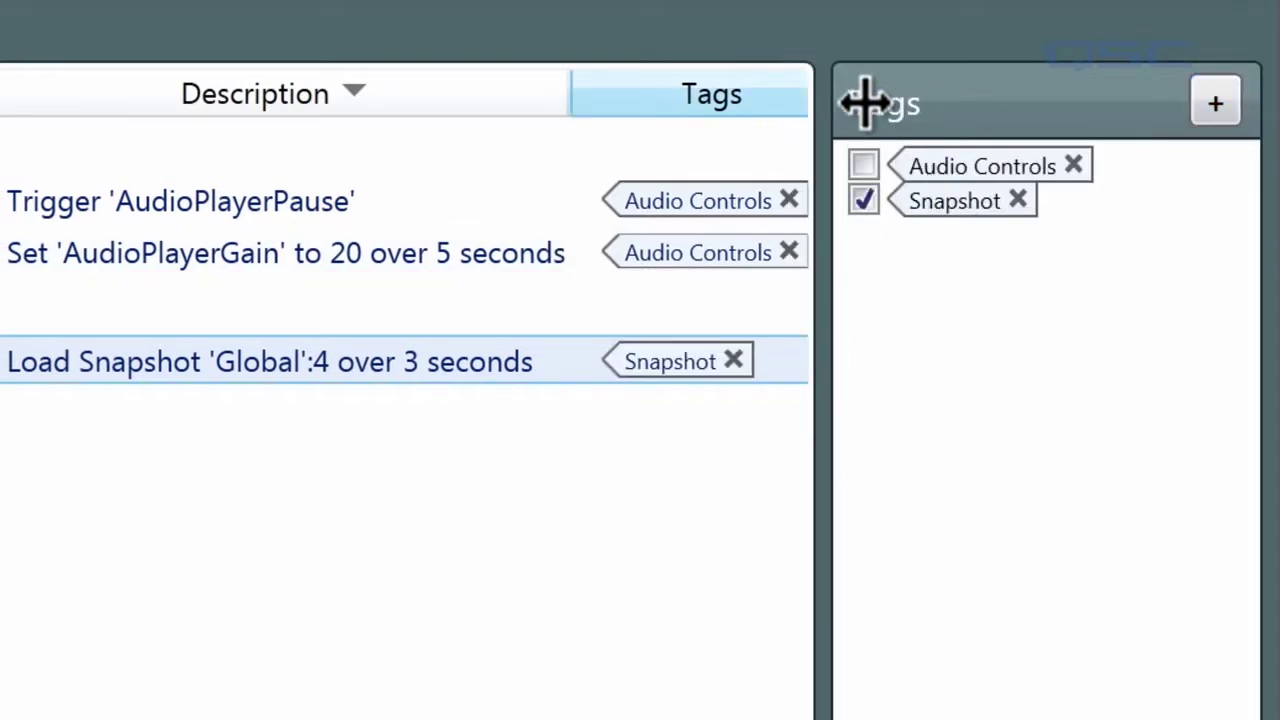
left_click_drag(571, 90, 362, 92)
left_click_drag(657, 95, 734, 91)
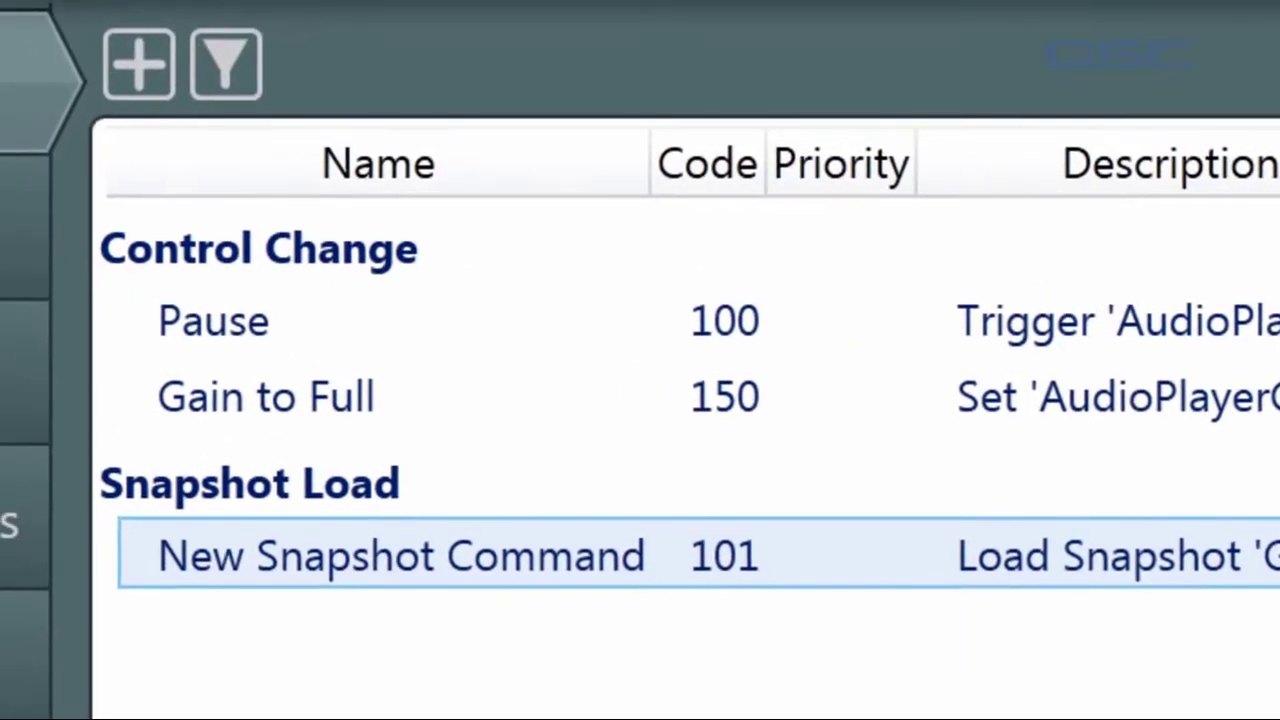
- Filter commands by the Audio Controls tag only, leaving Snapshot unticked
left_click(206, 68)
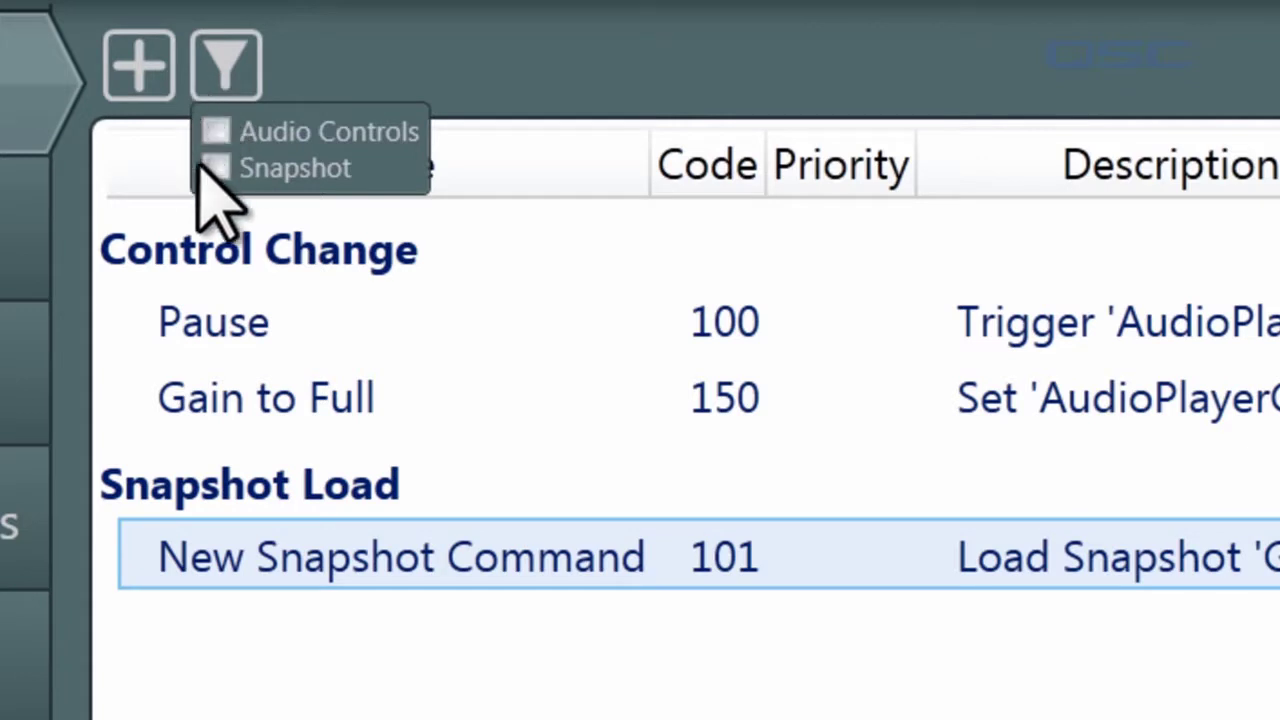
left_click(215, 168)
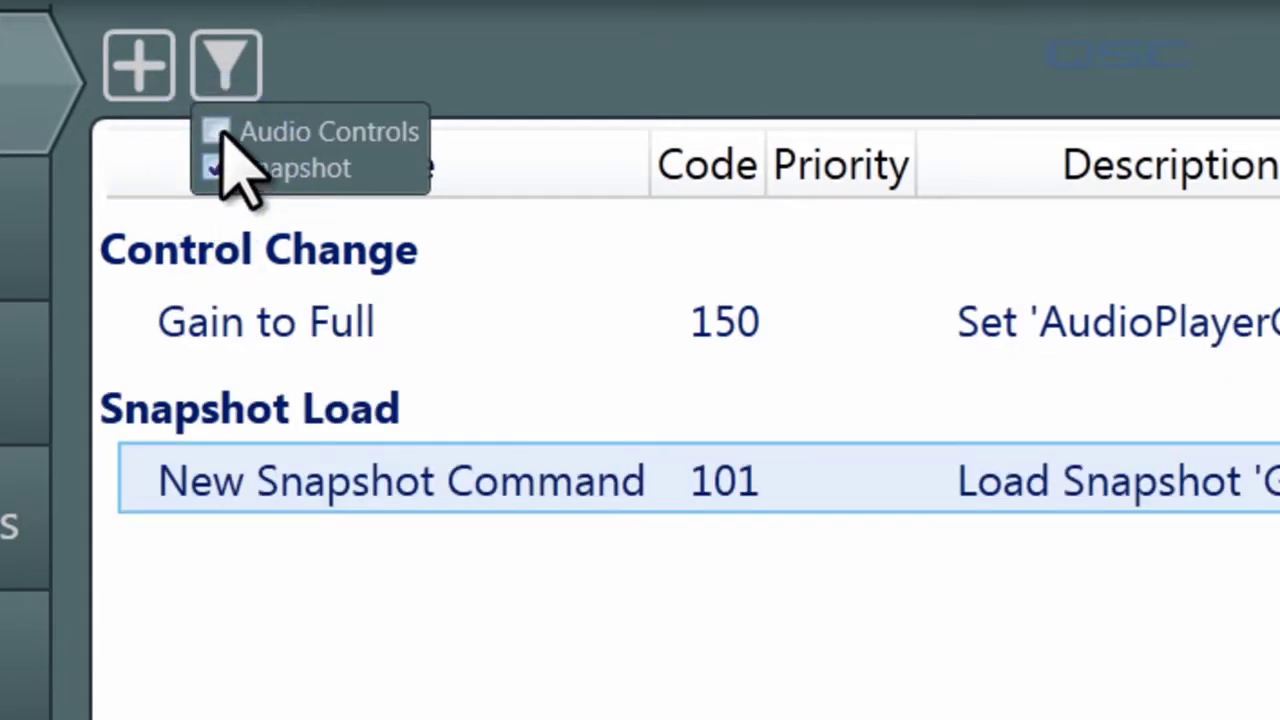
left_click(217, 132)
left_click(215, 168)
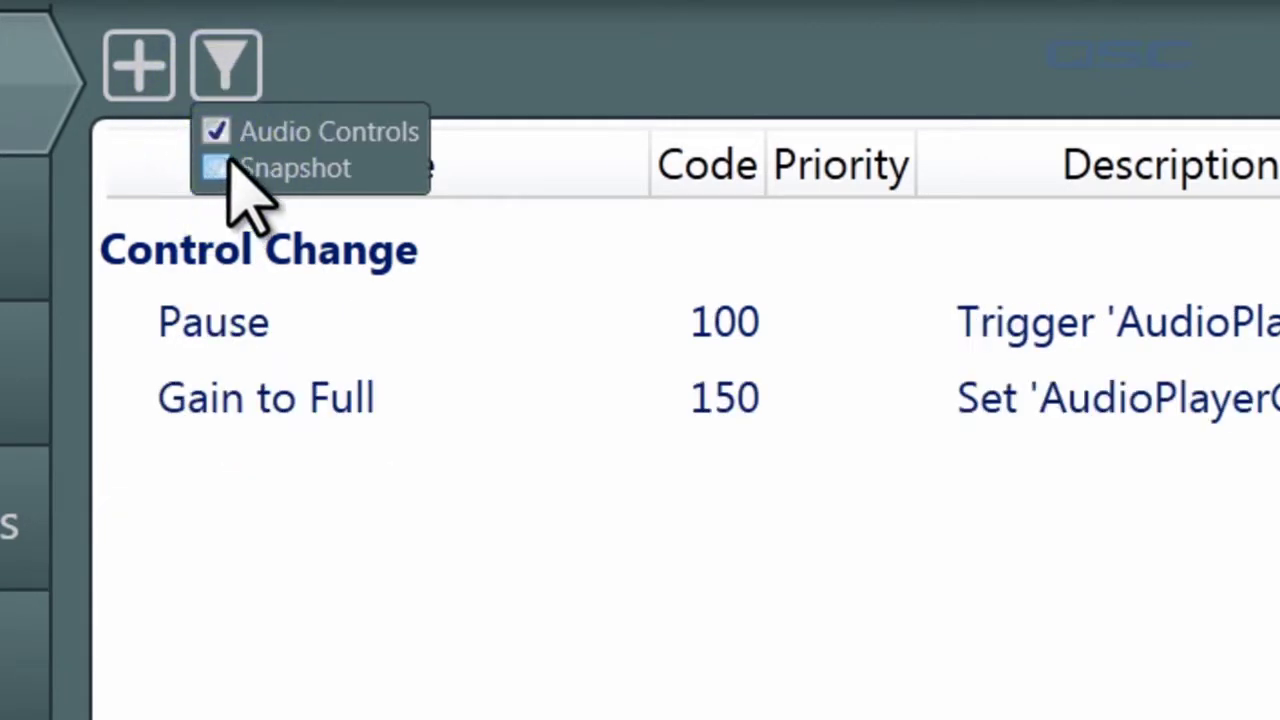
left_click(358, 80)
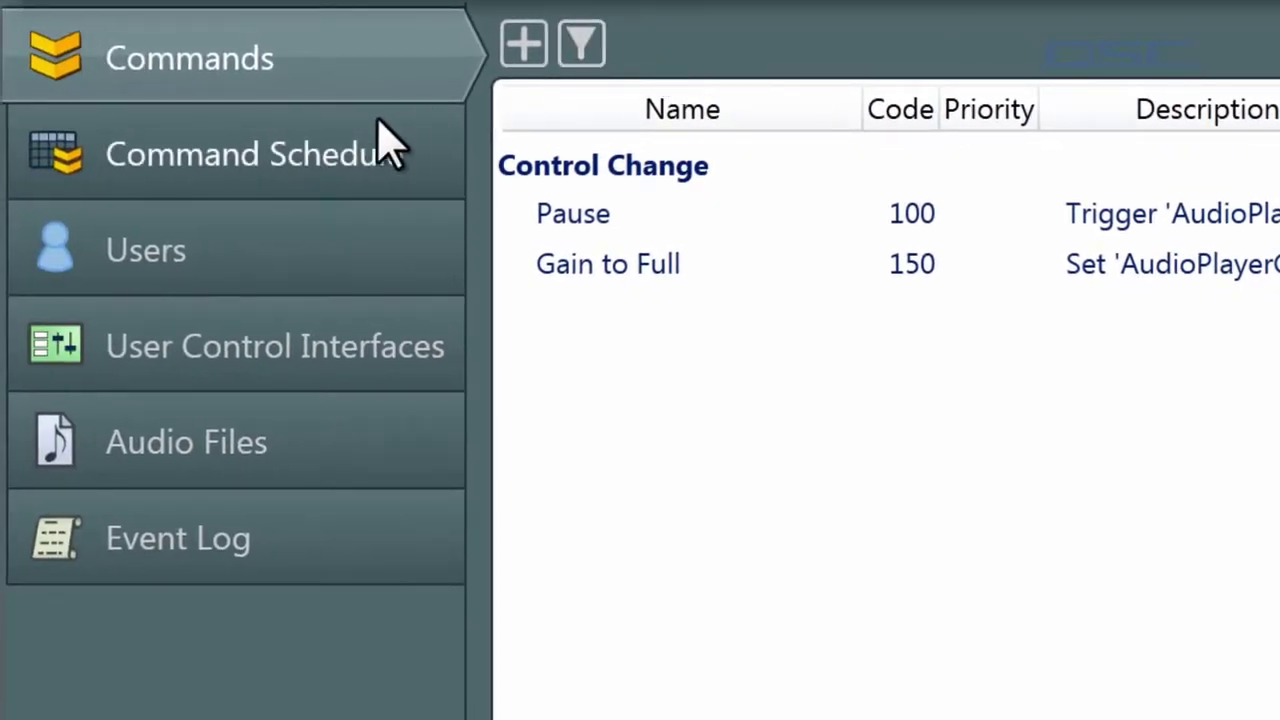
- Open the Command Schedule calendar in the whole-month view
left_click(362, 168)
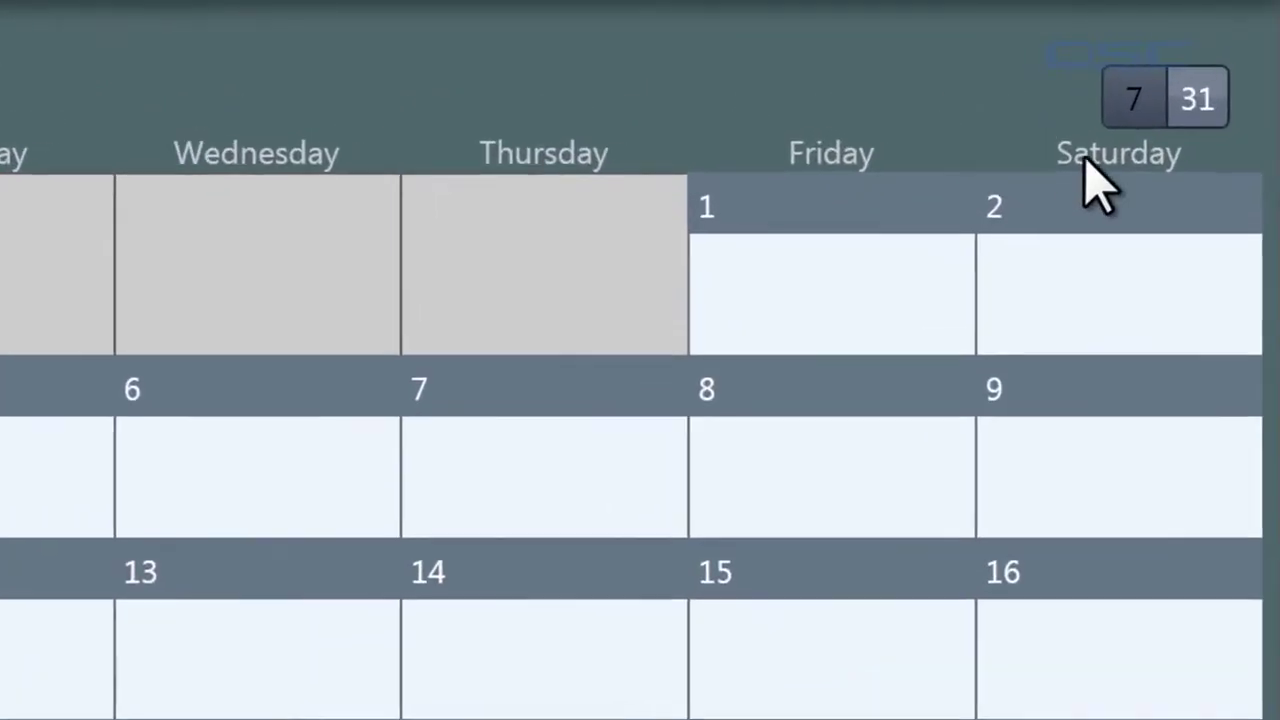
left_click(1192, 102)
left_click(1133, 100)
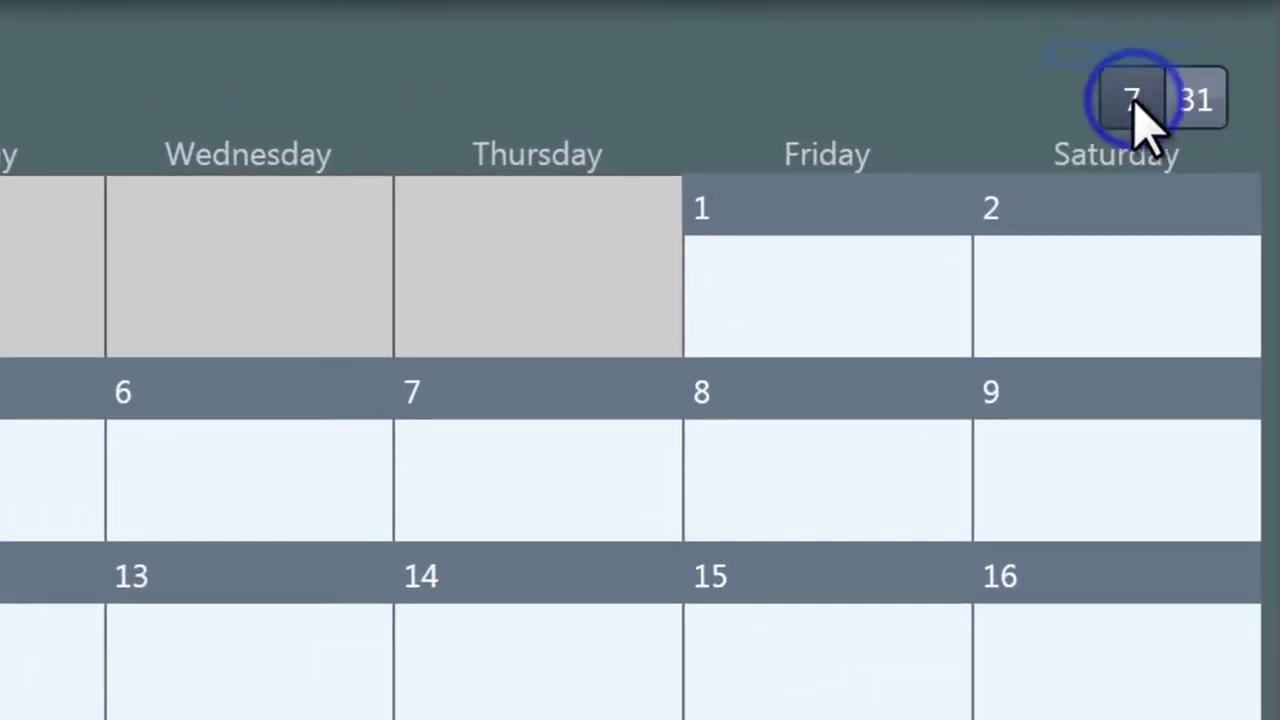
left_click(1196, 101)
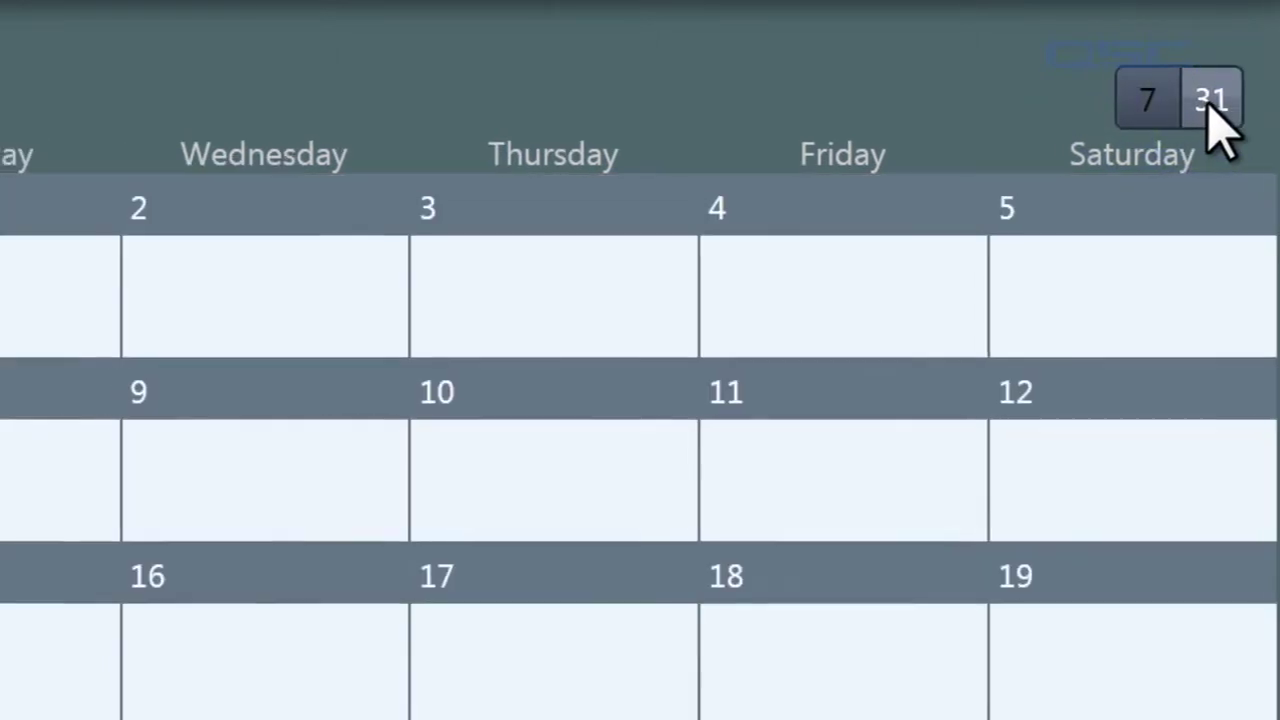
- Navigate to June 2012 and start a new event on June 20
left_click(100, 95)
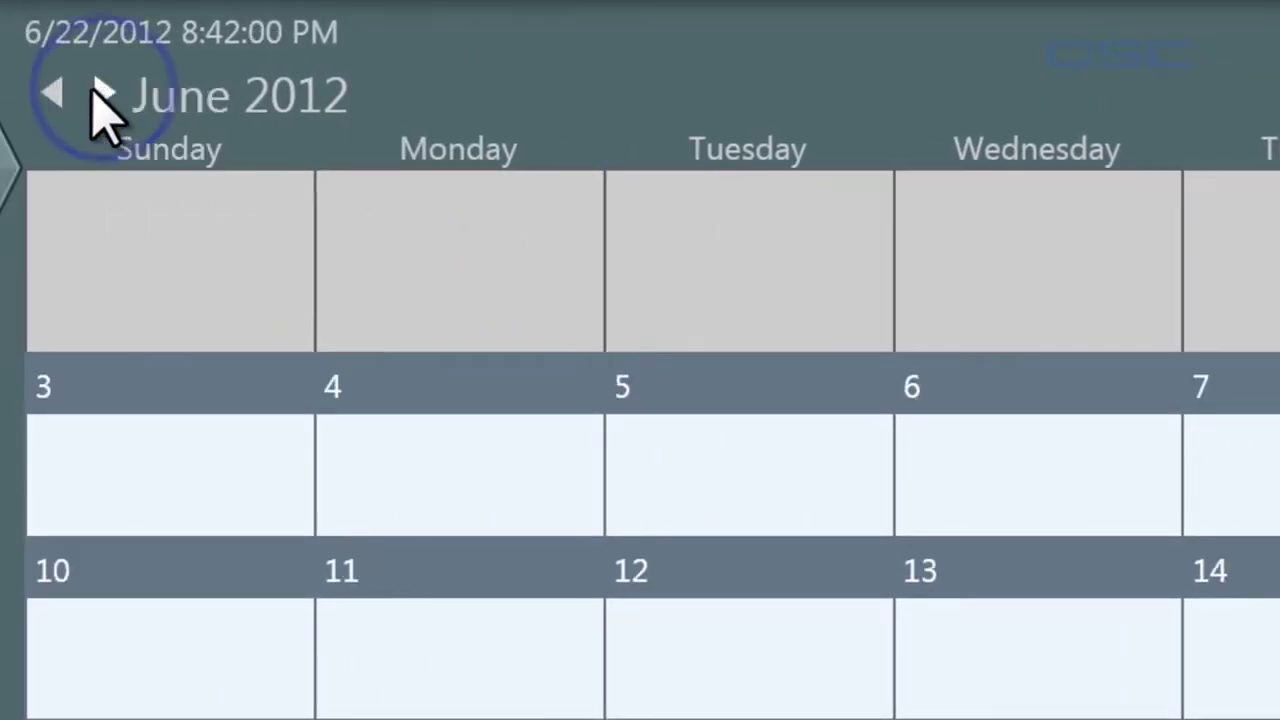
left_click(100, 95)
left_click(60, 94)
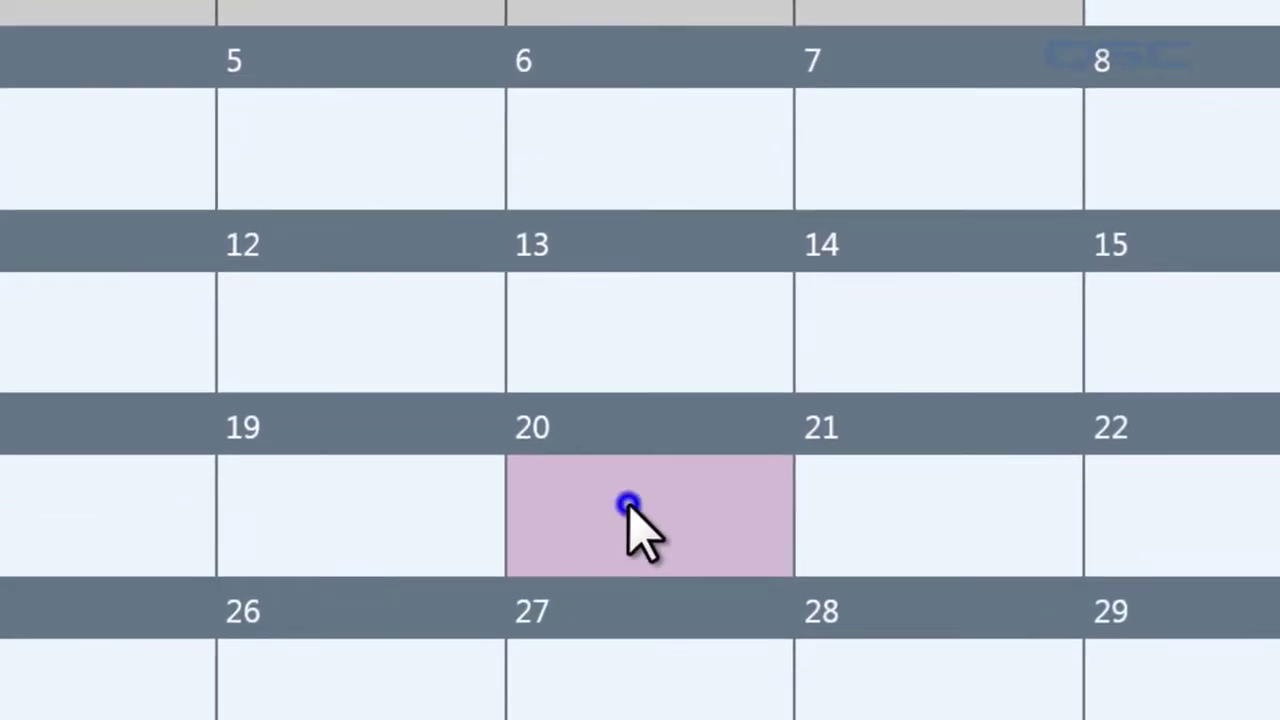
double_click(628, 505)
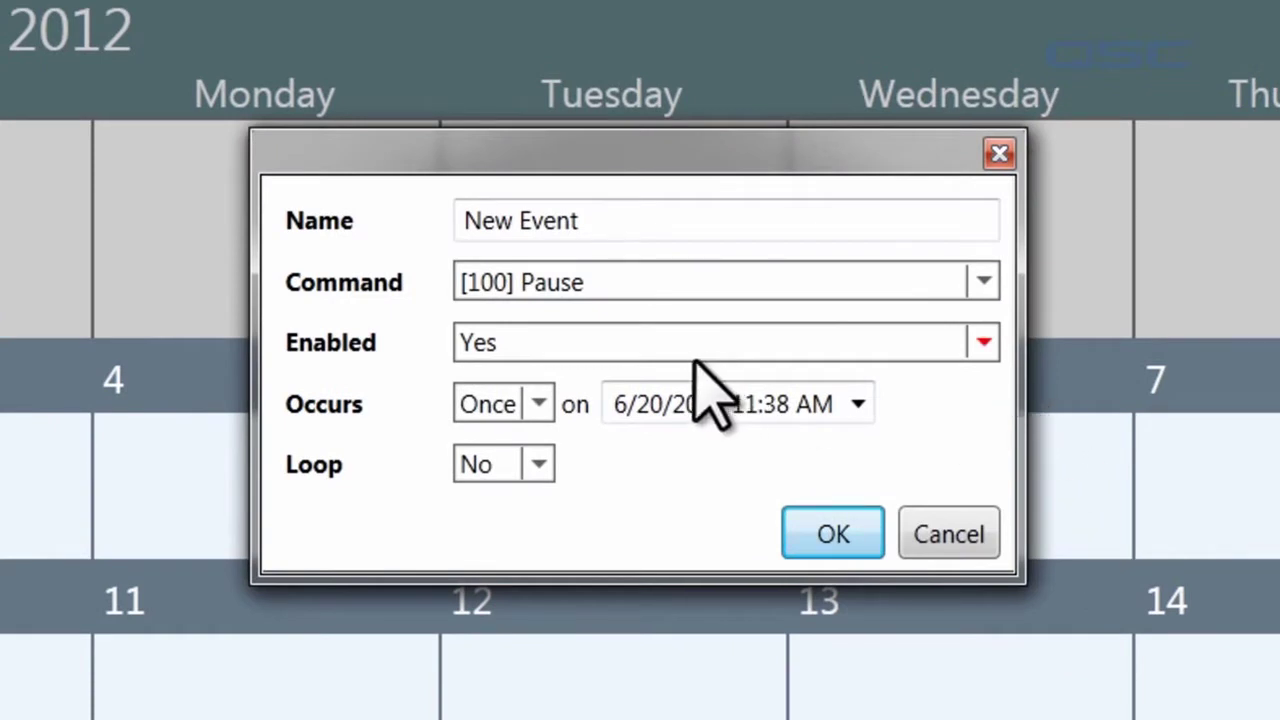
- Name the new event Party and set it to run Gain to Full
triple_click(646, 222)
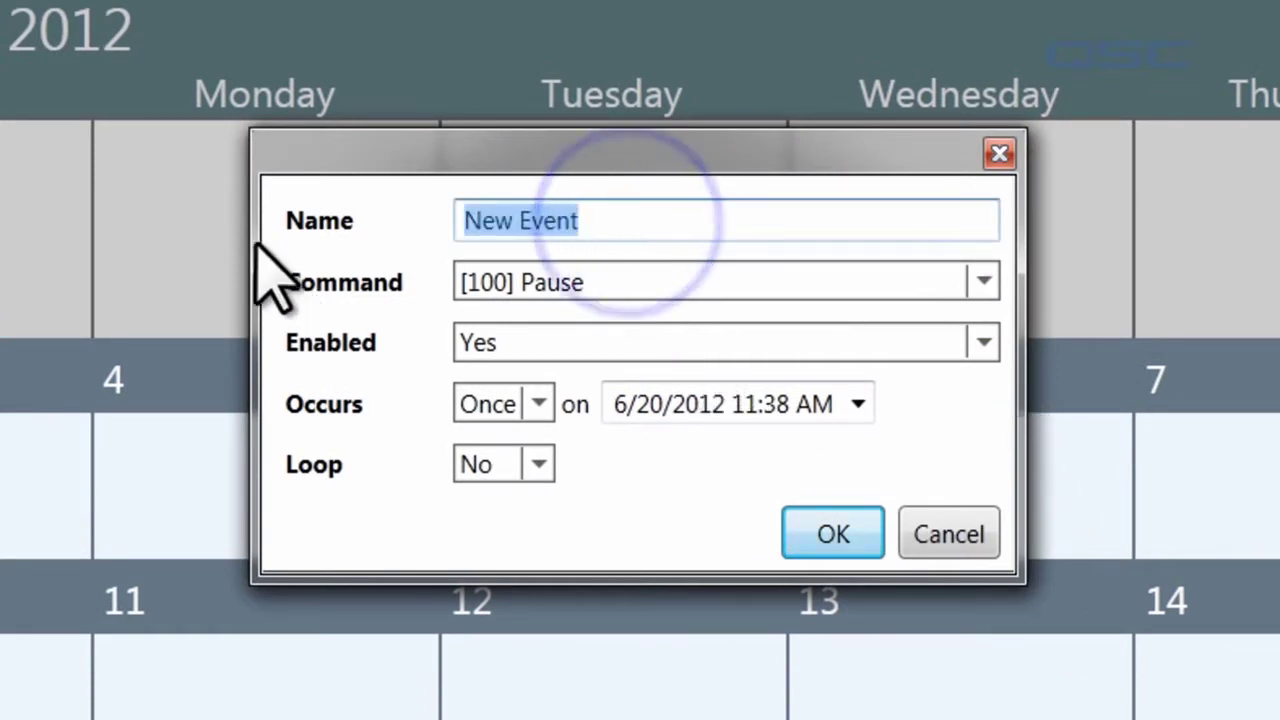
type("Par")
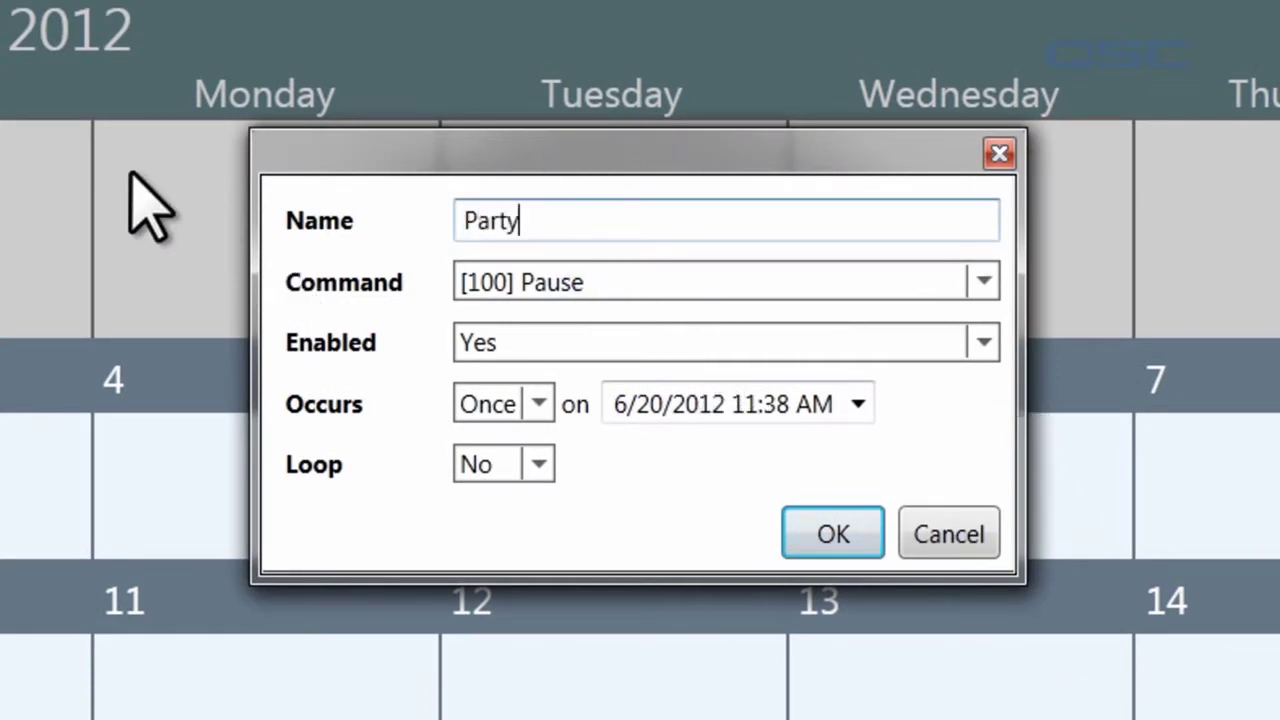
type("ty")
left_click(790, 283)
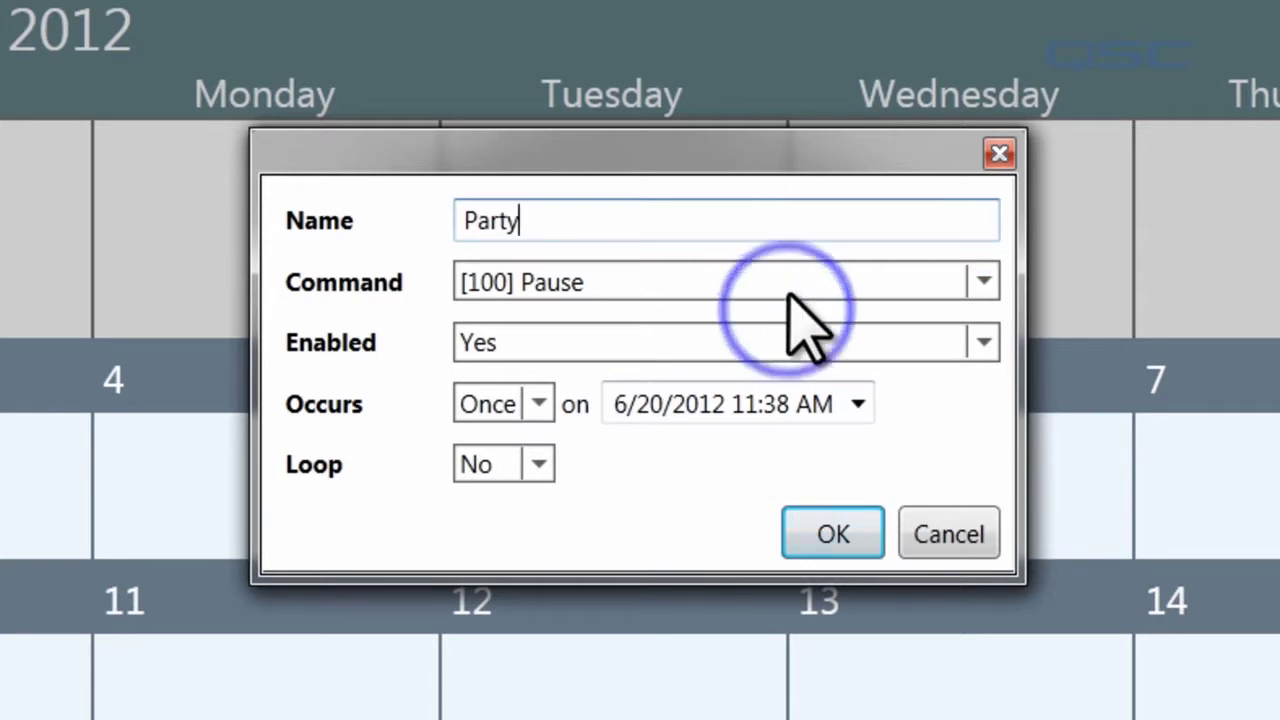
left_click(806, 350)
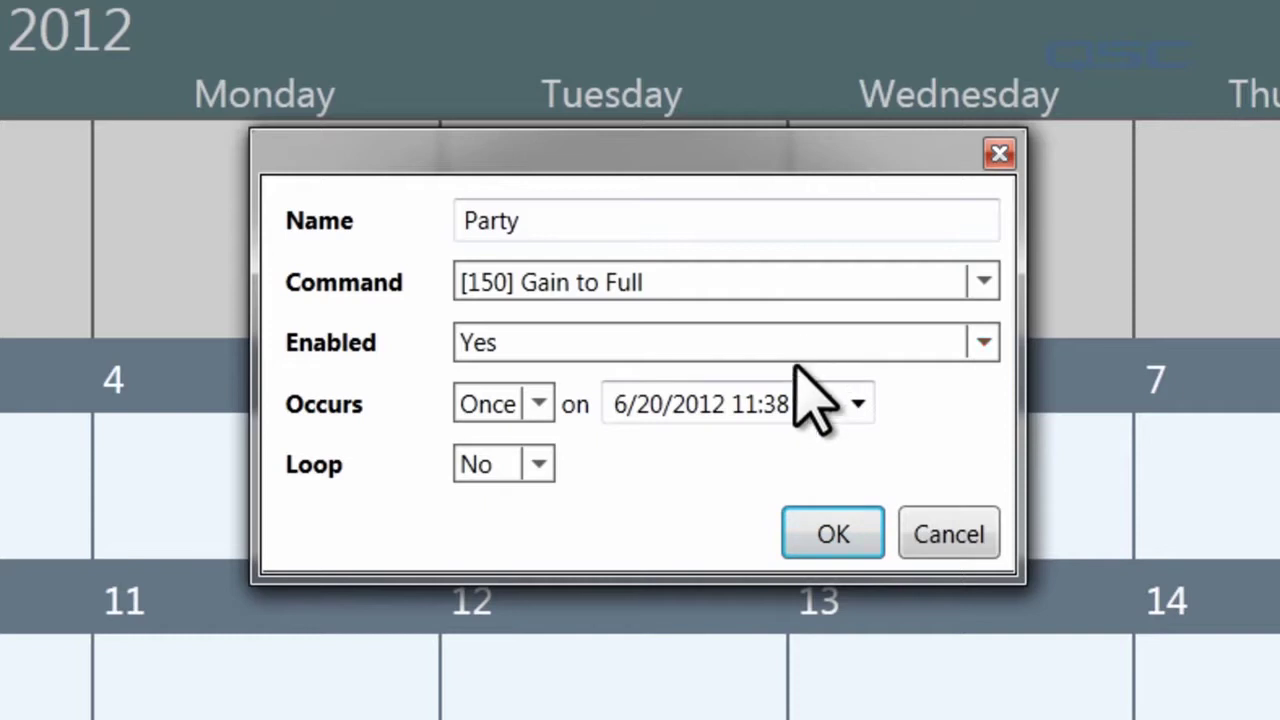
- Set the Party event's Enabled option to Yes
left_click(789, 357)
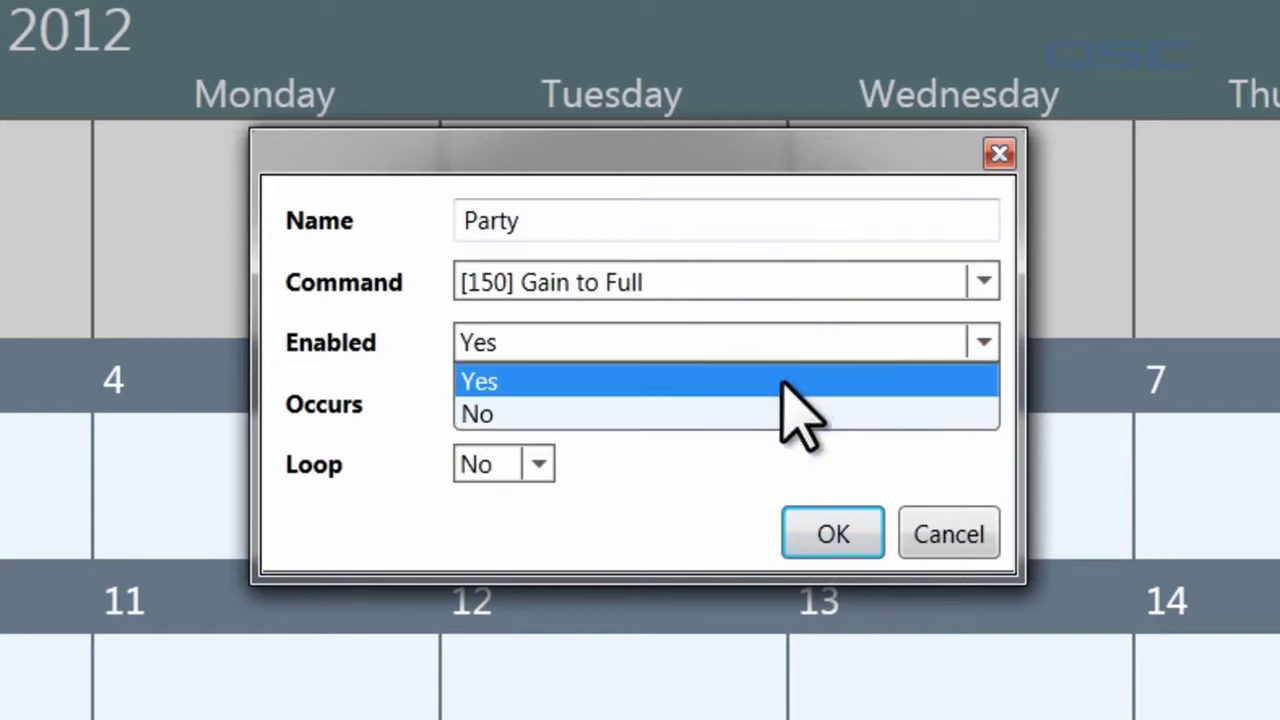
left_click(785, 414)
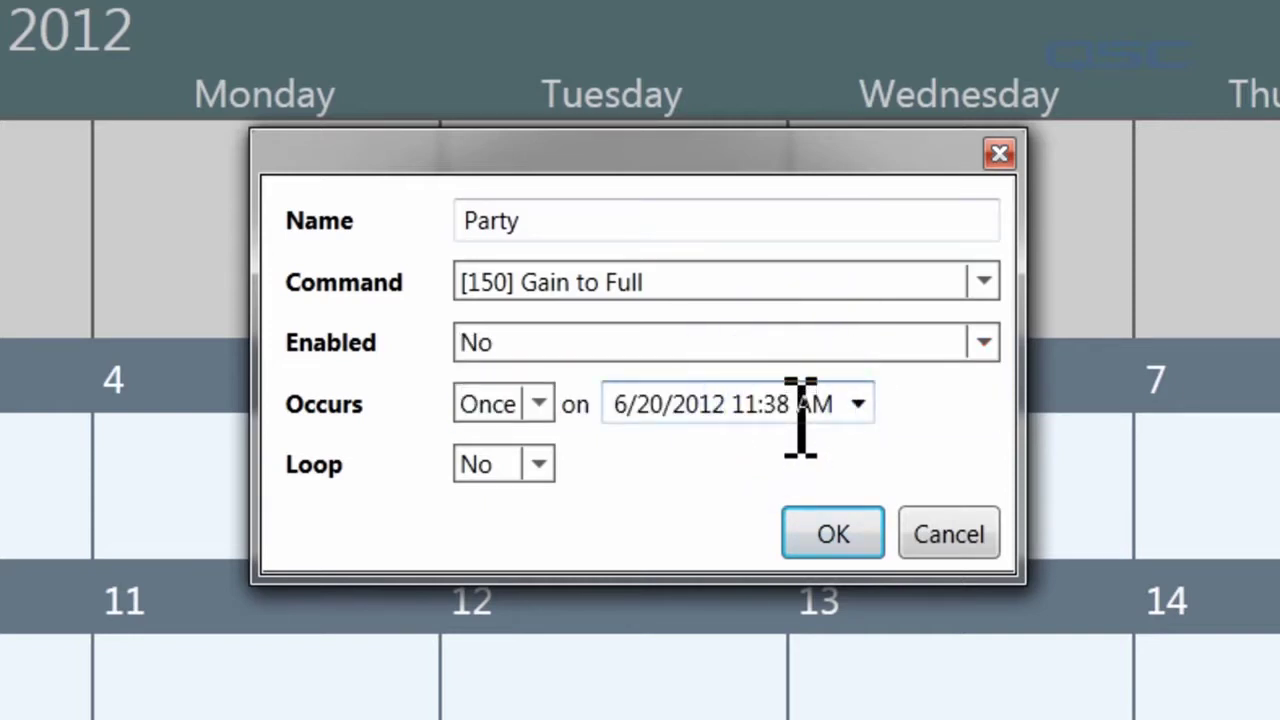
left_click(800, 345)
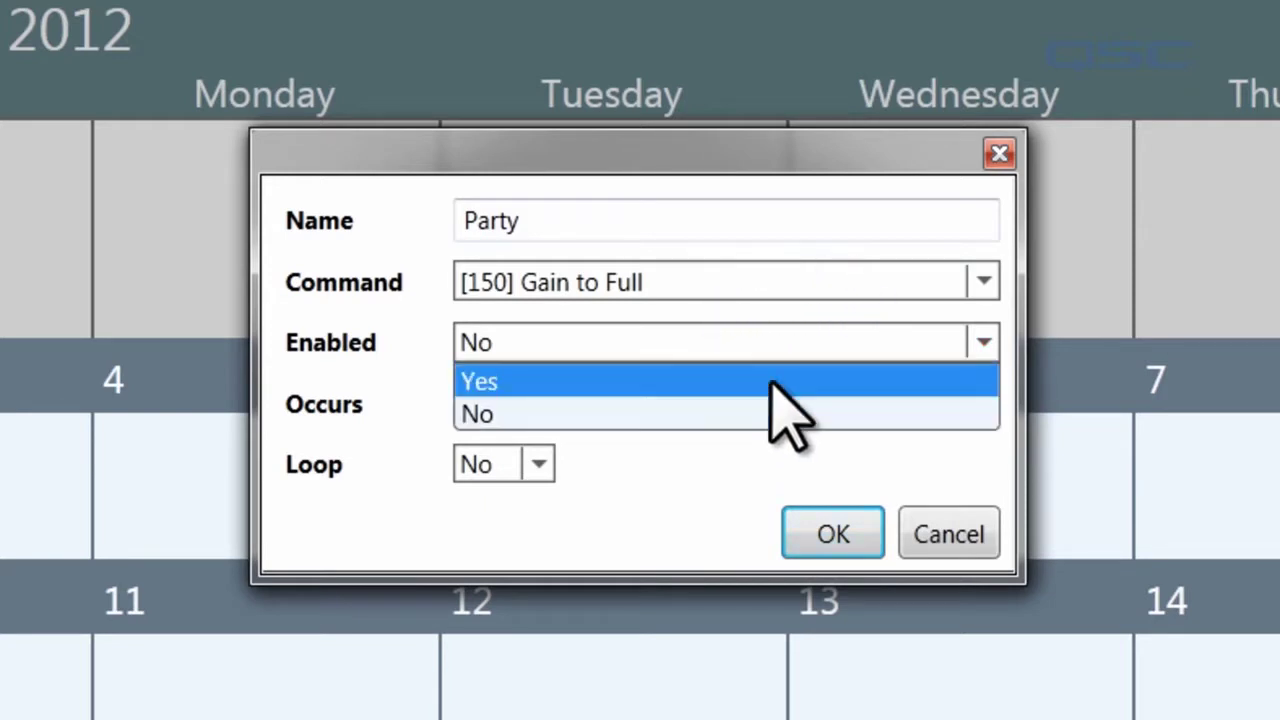
left_click(772, 398)
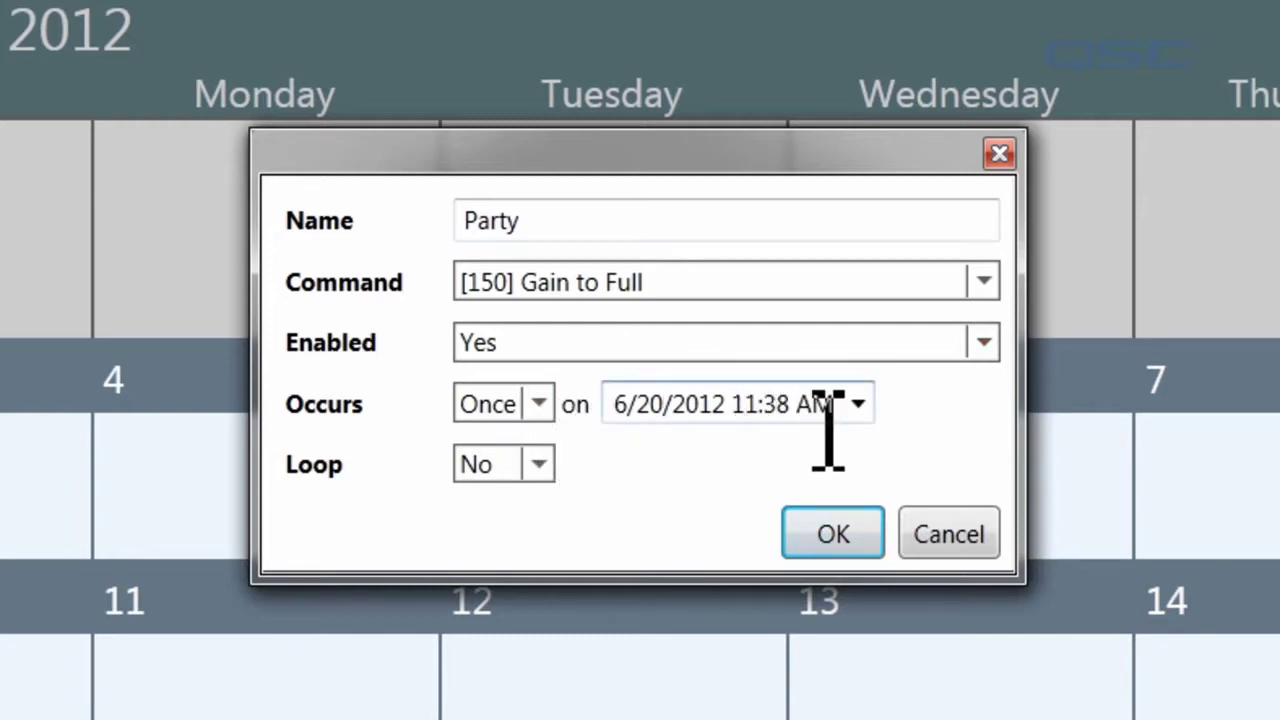
- Change the Party event's Occurs from once to Monthly, keeping the day on the 1st
left_click(858, 404)
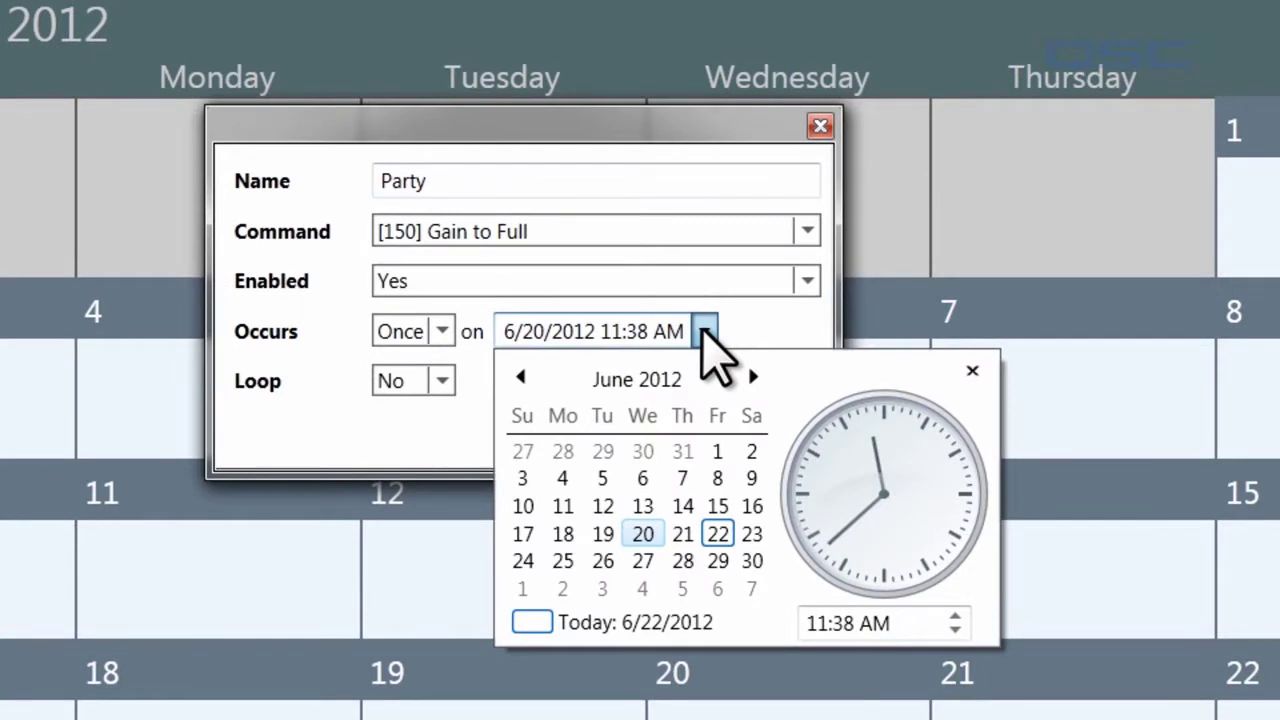
left_click(441, 331)
left_click(441, 331)
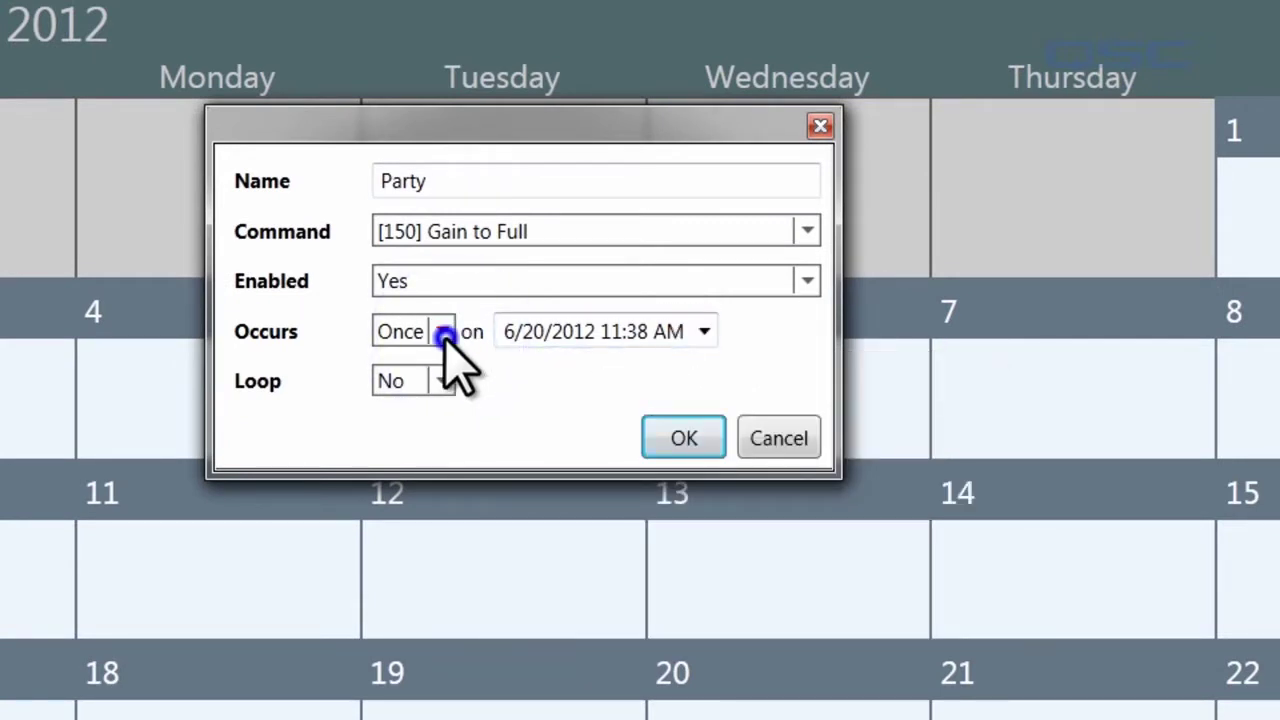
left_click(428, 392)
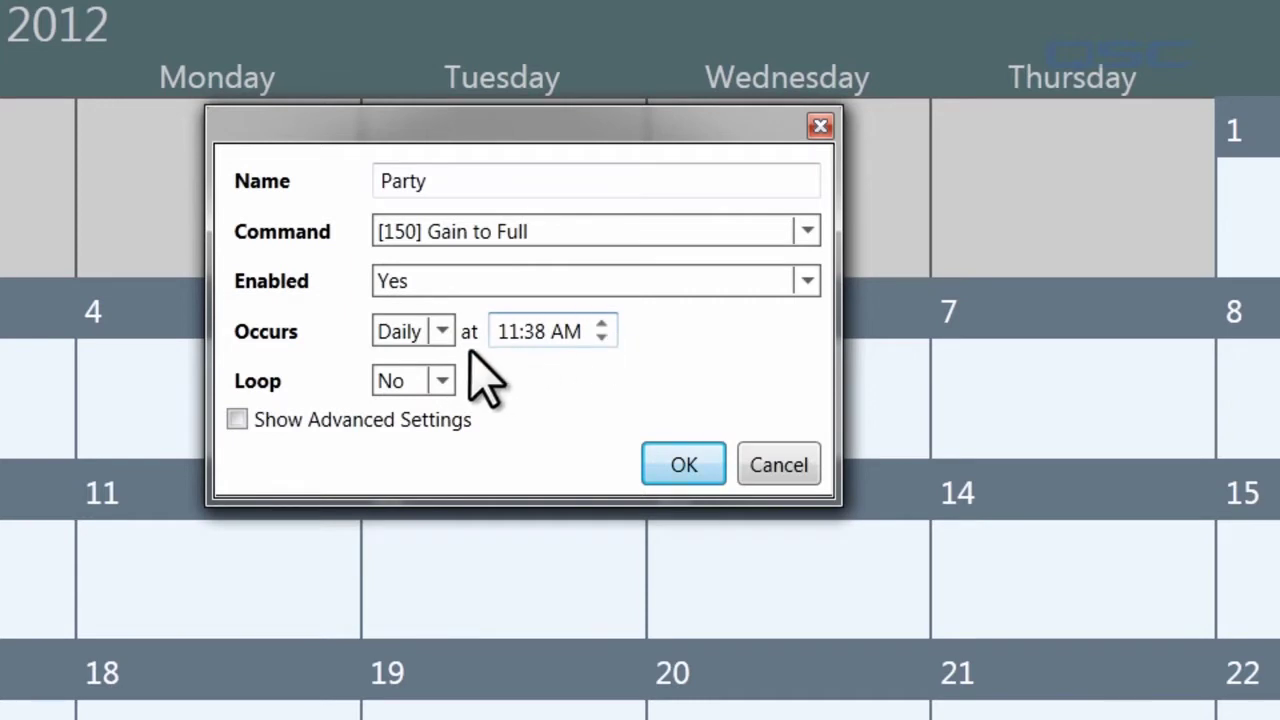
left_click(442, 331)
left_click(420, 416)
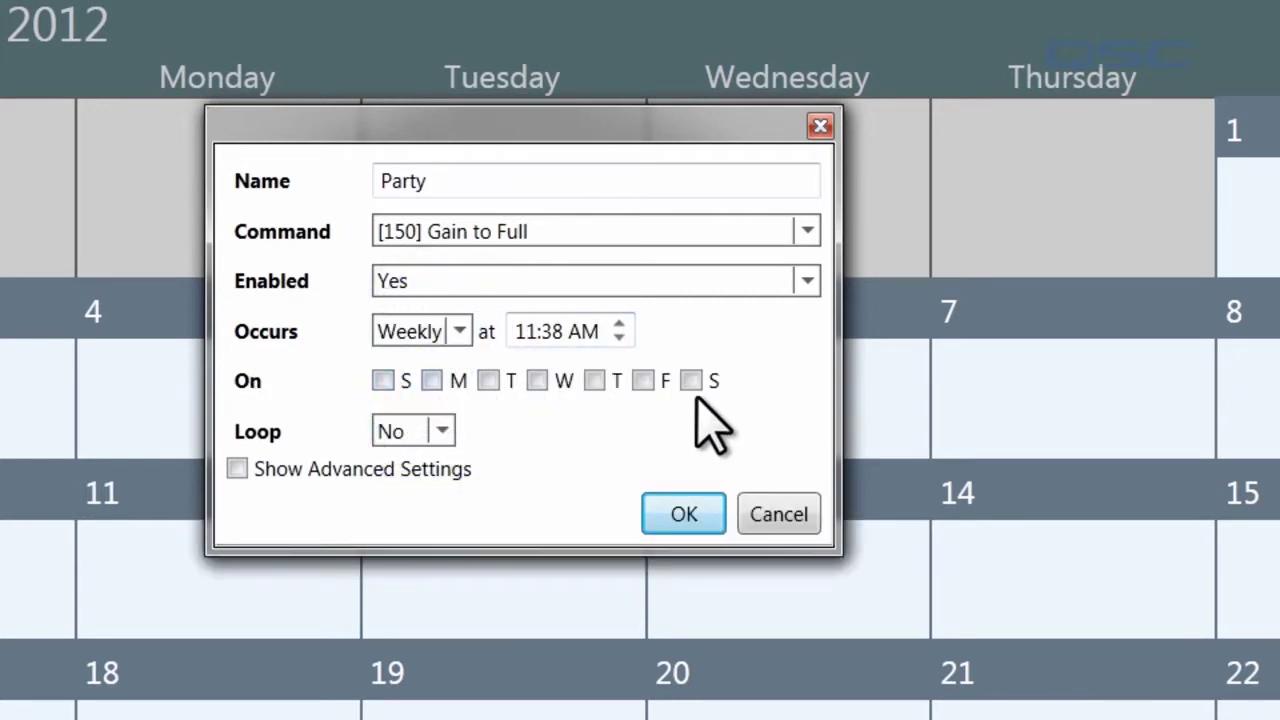
left_click(460, 331)
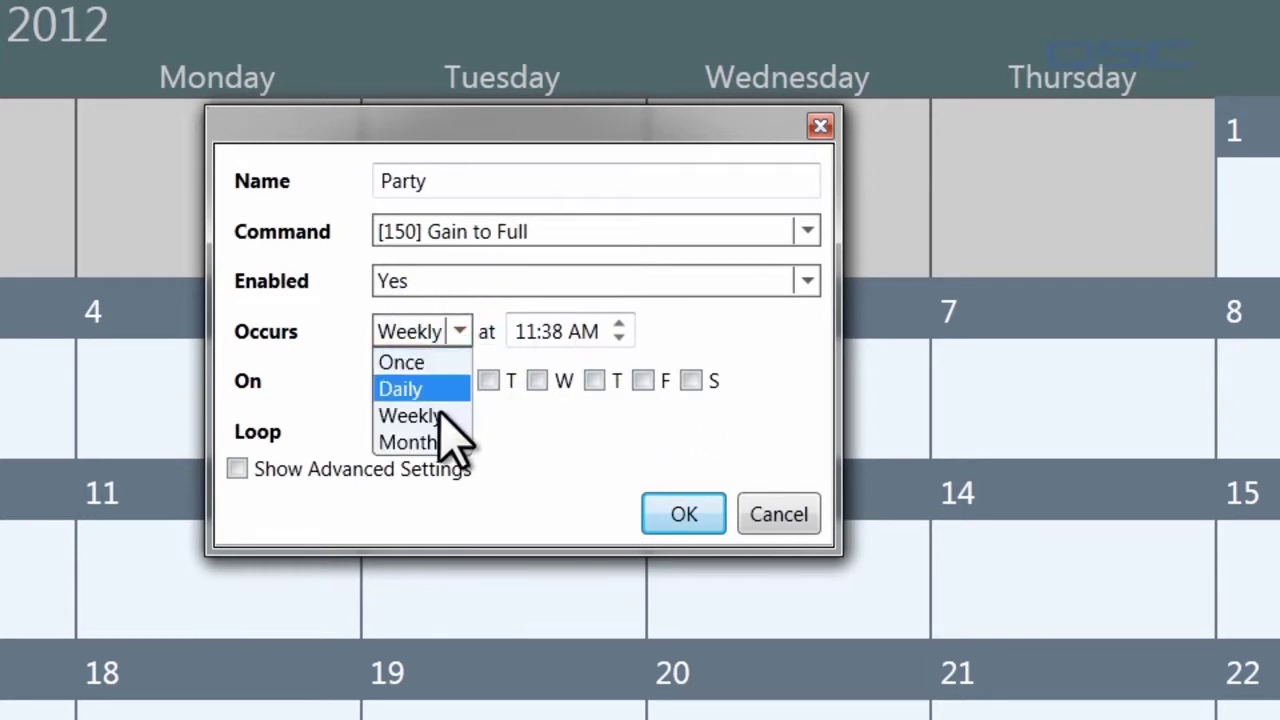
left_click(436, 443)
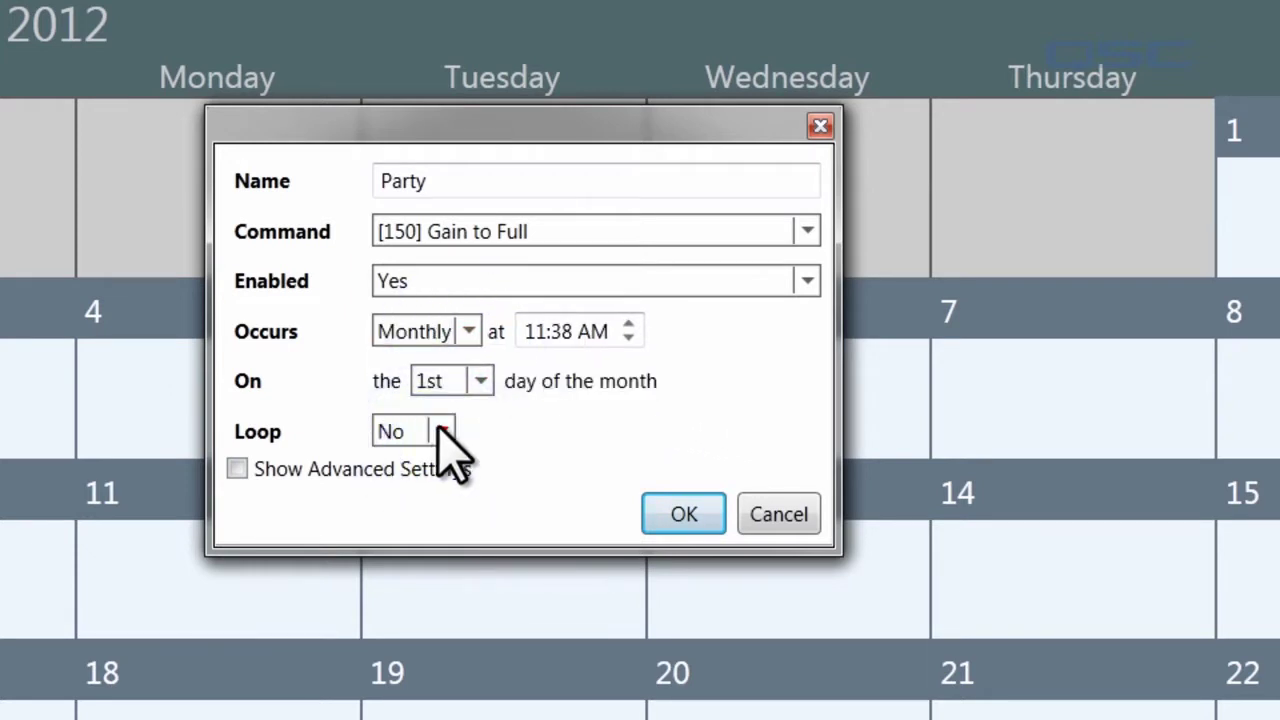
left_click(481, 381)
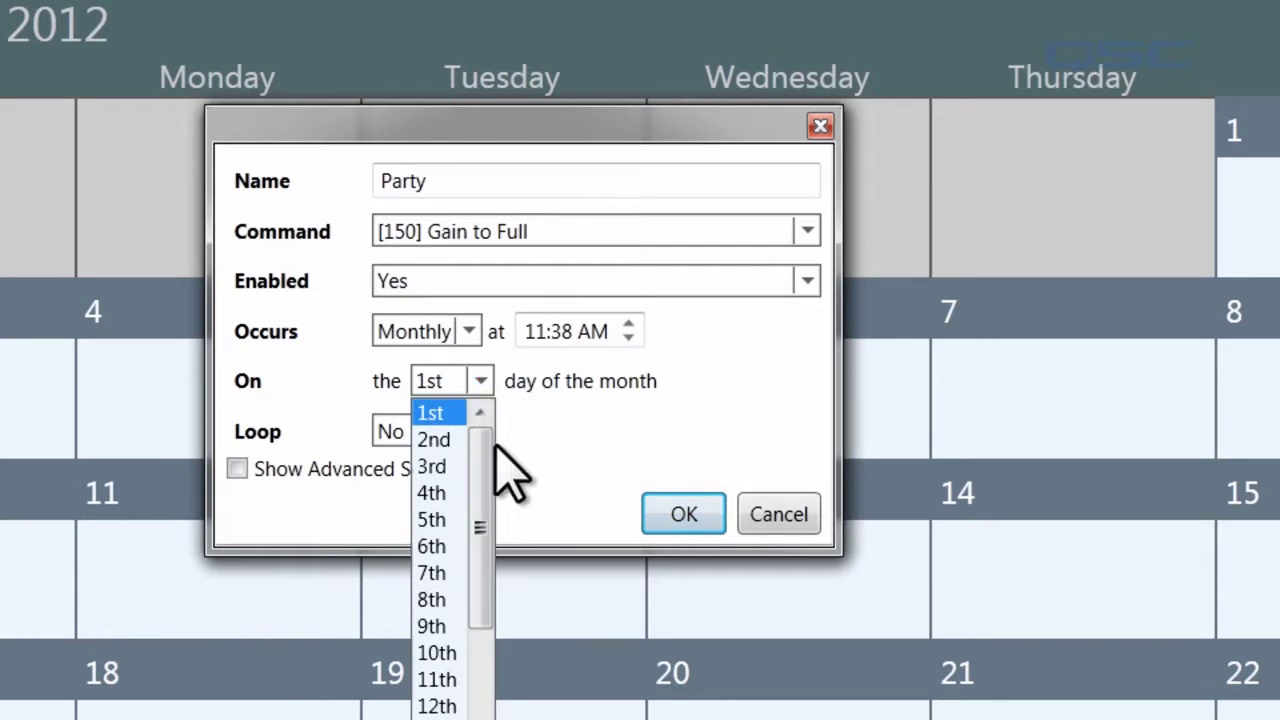
left_click_drag(480, 463, 482, 570)
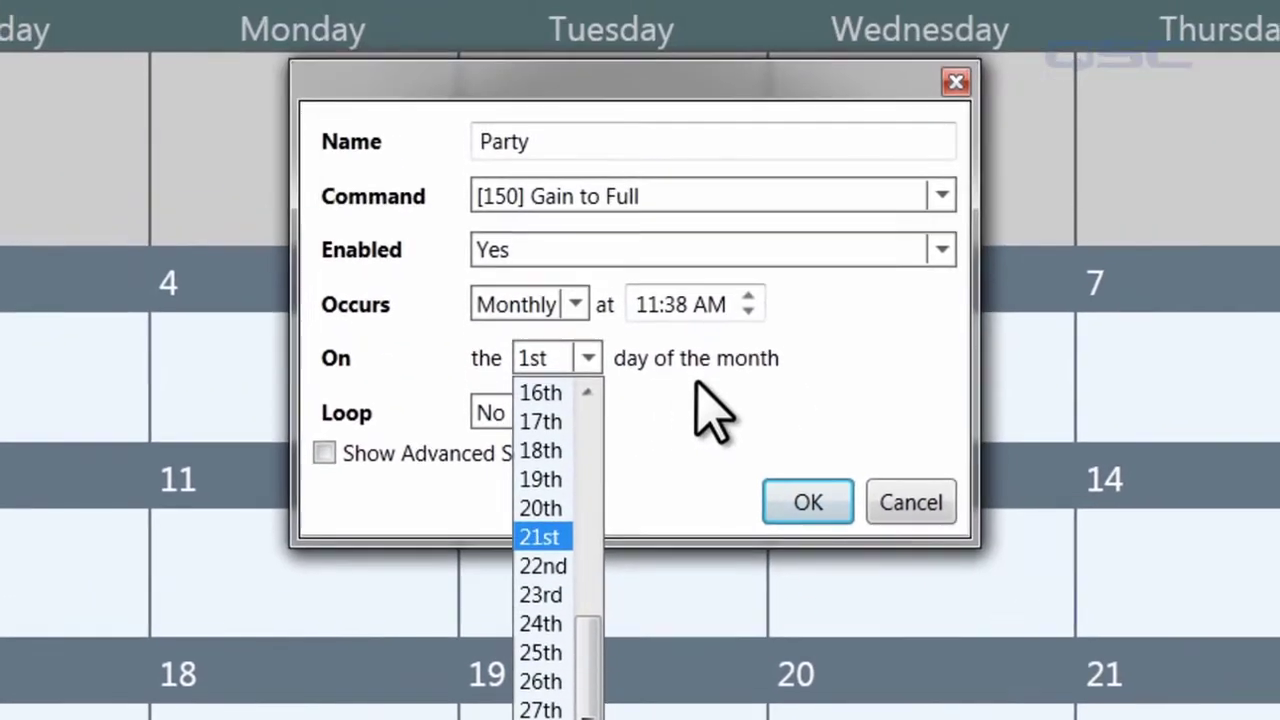
left_click(714, 402)
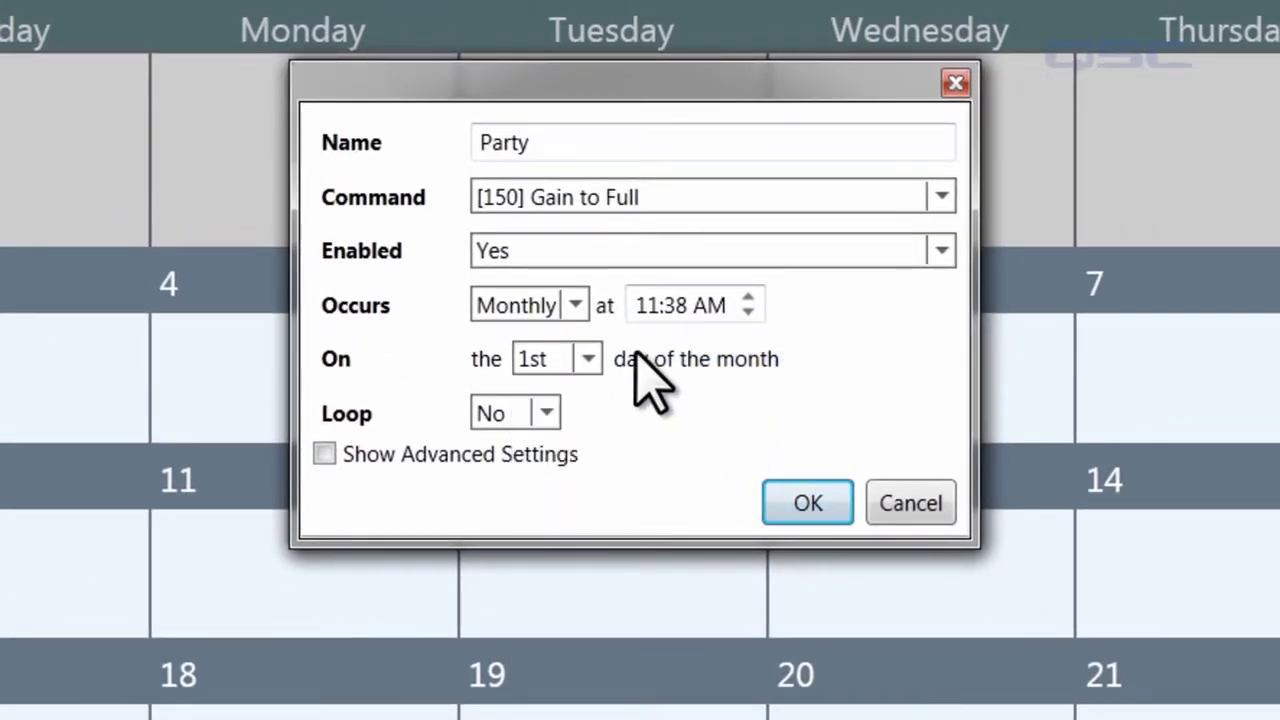
- Set Loop to Yes (every 0:10:00 until 11:38 AM) and reveal the advanced recurrence settings
left_click(545, 413)
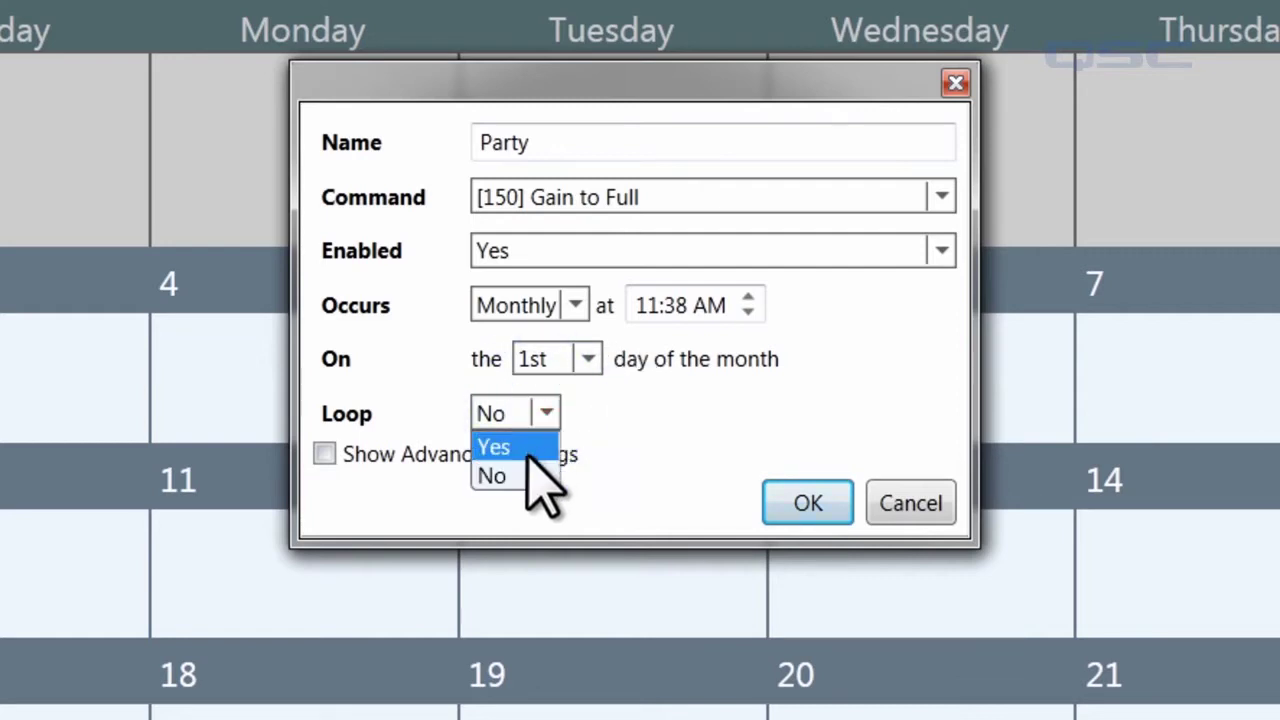
left_click(526, 452)
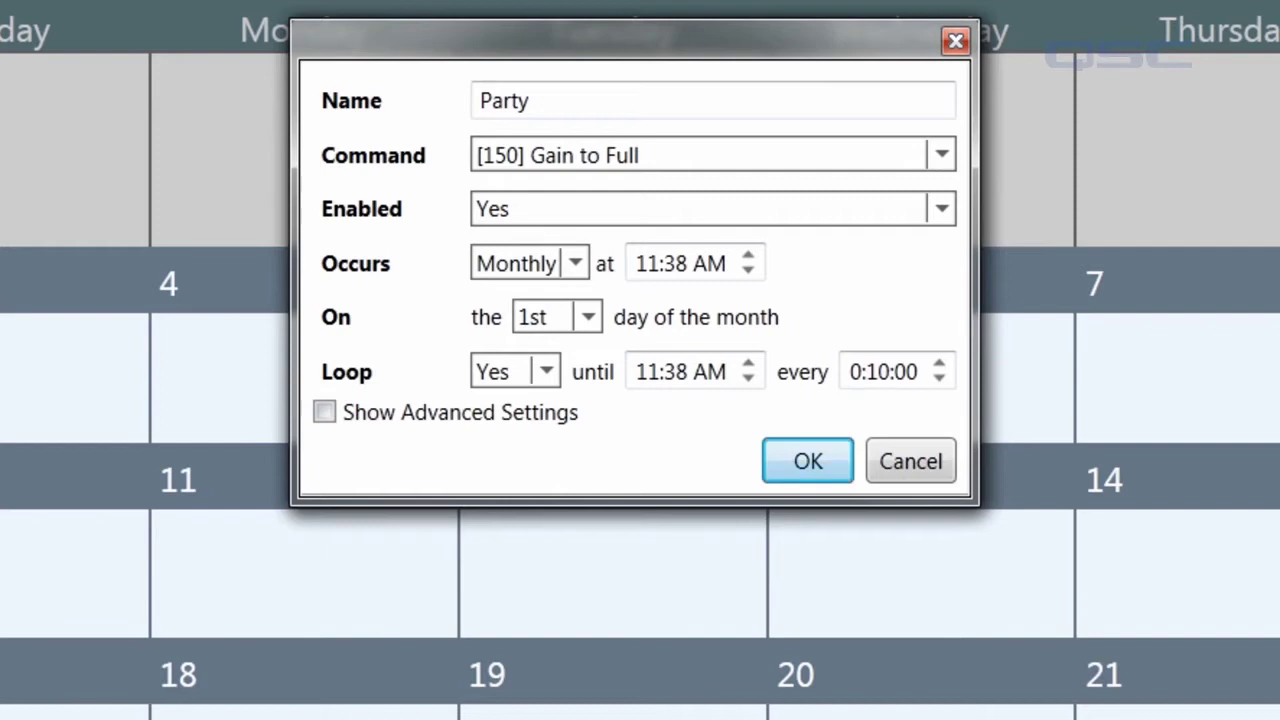
left_click(325, 412)
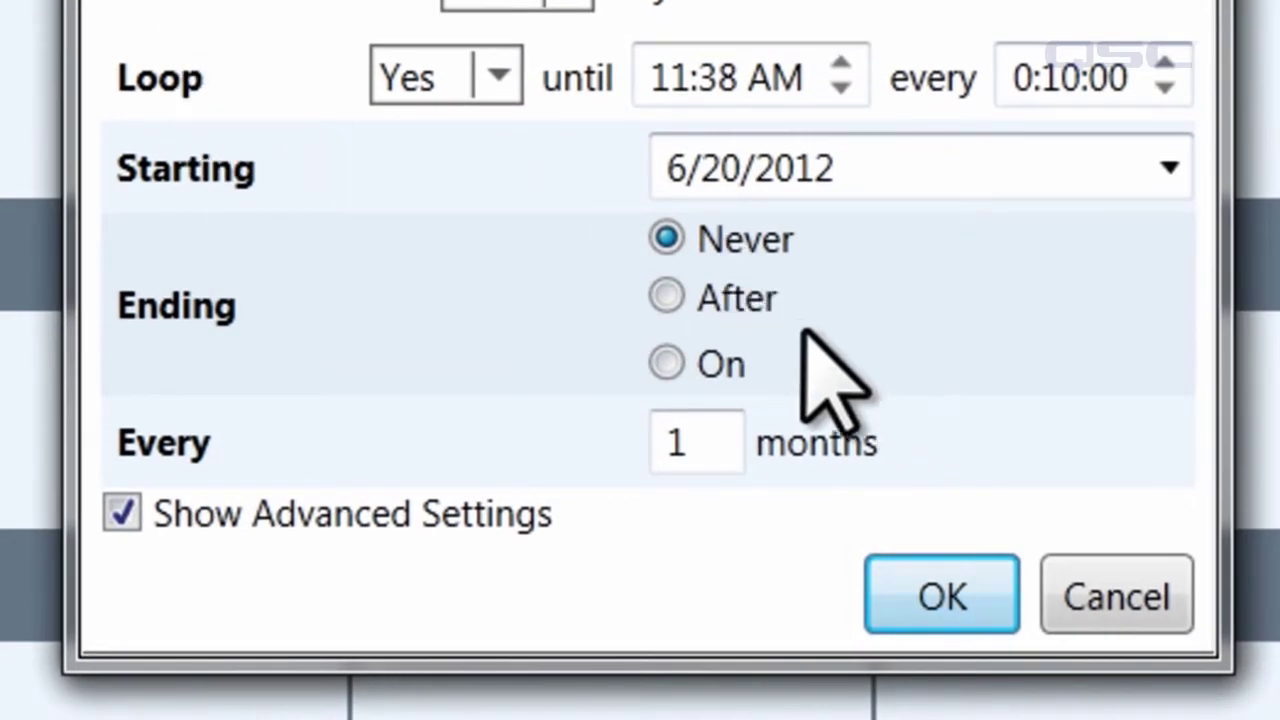
- Make the Party event's recurrence end on 8/16/2012
left_click(740, 296)
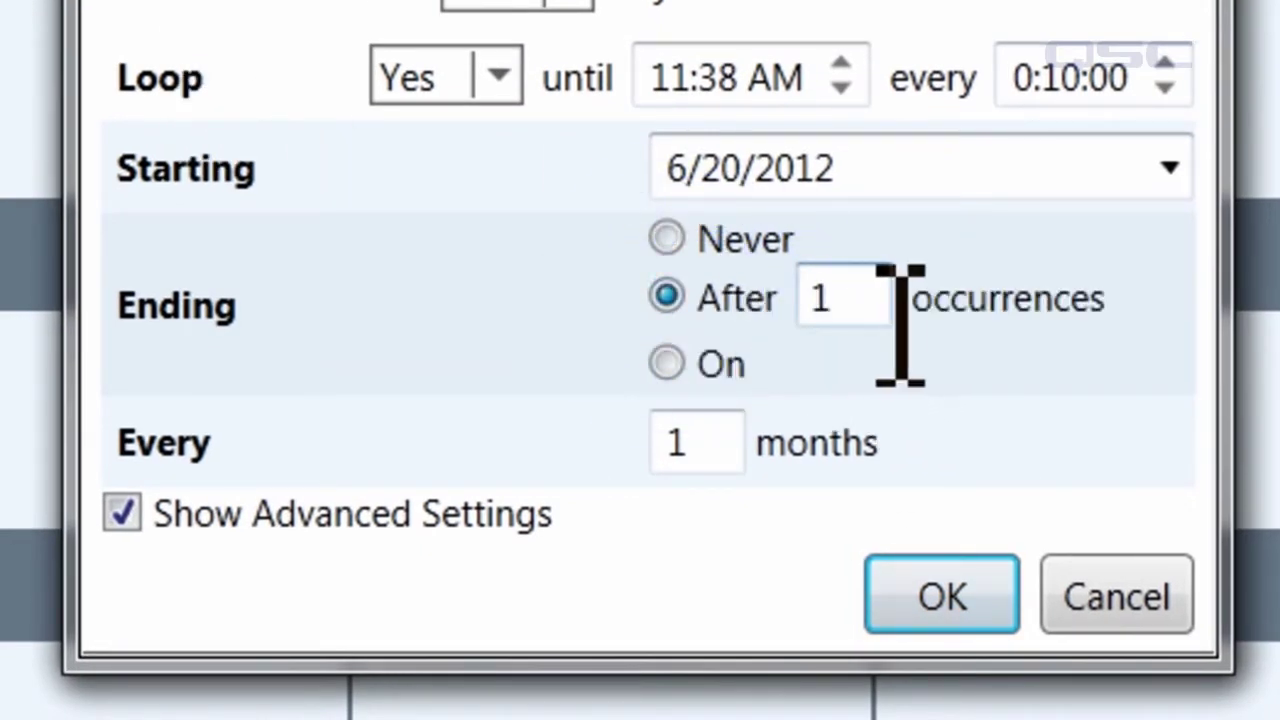
left_click(672, 365)
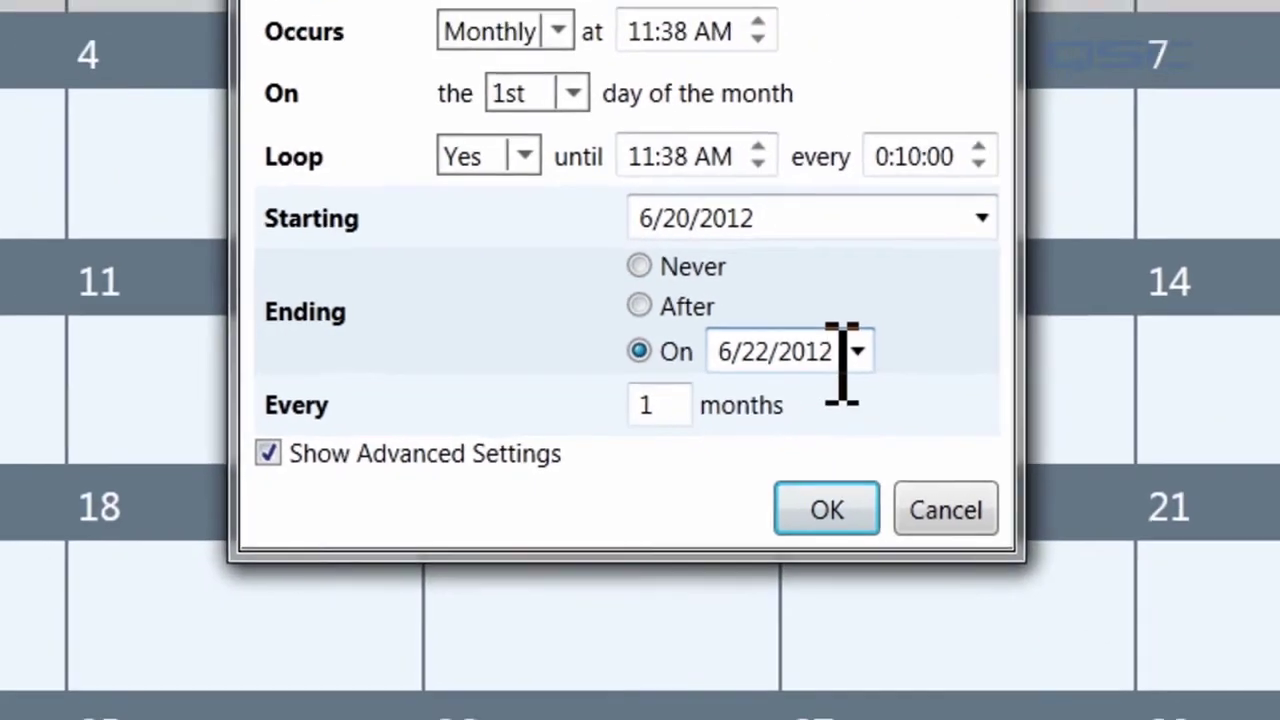
left_click(987, 363)
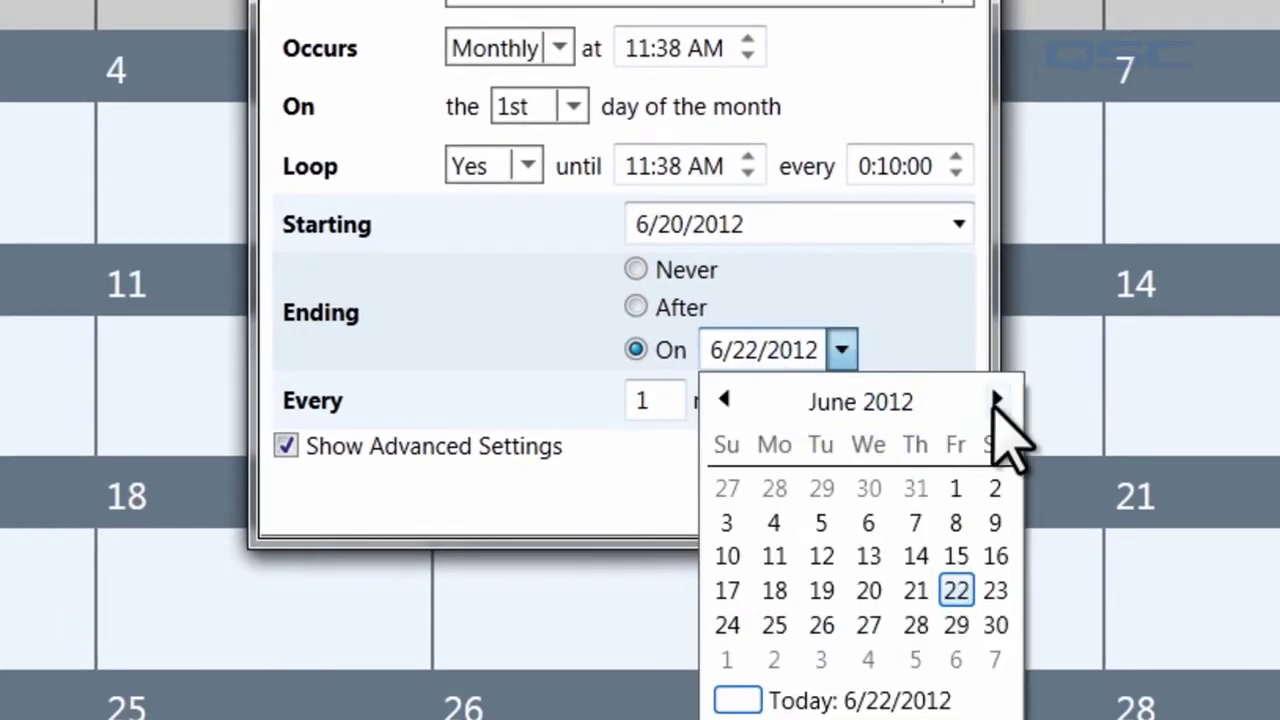
left_click(996, 400)
left_click(996, 400)
left_click(906, 553)
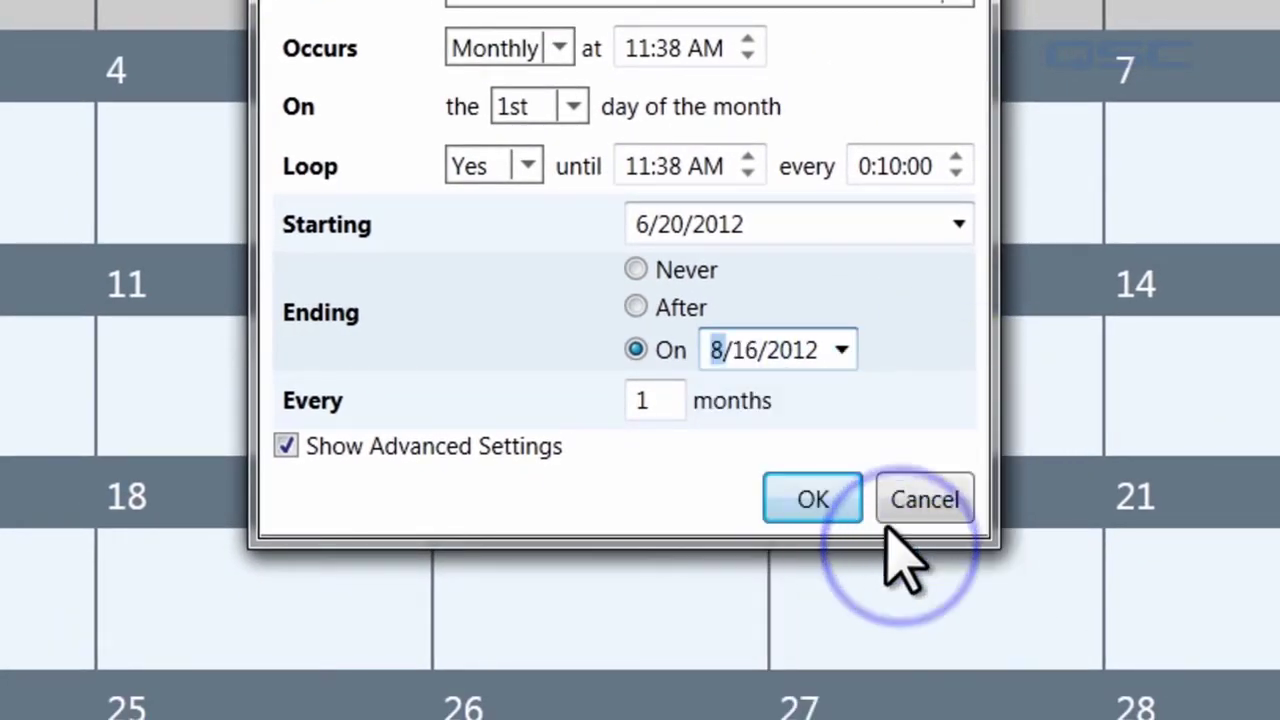
key("Tab")
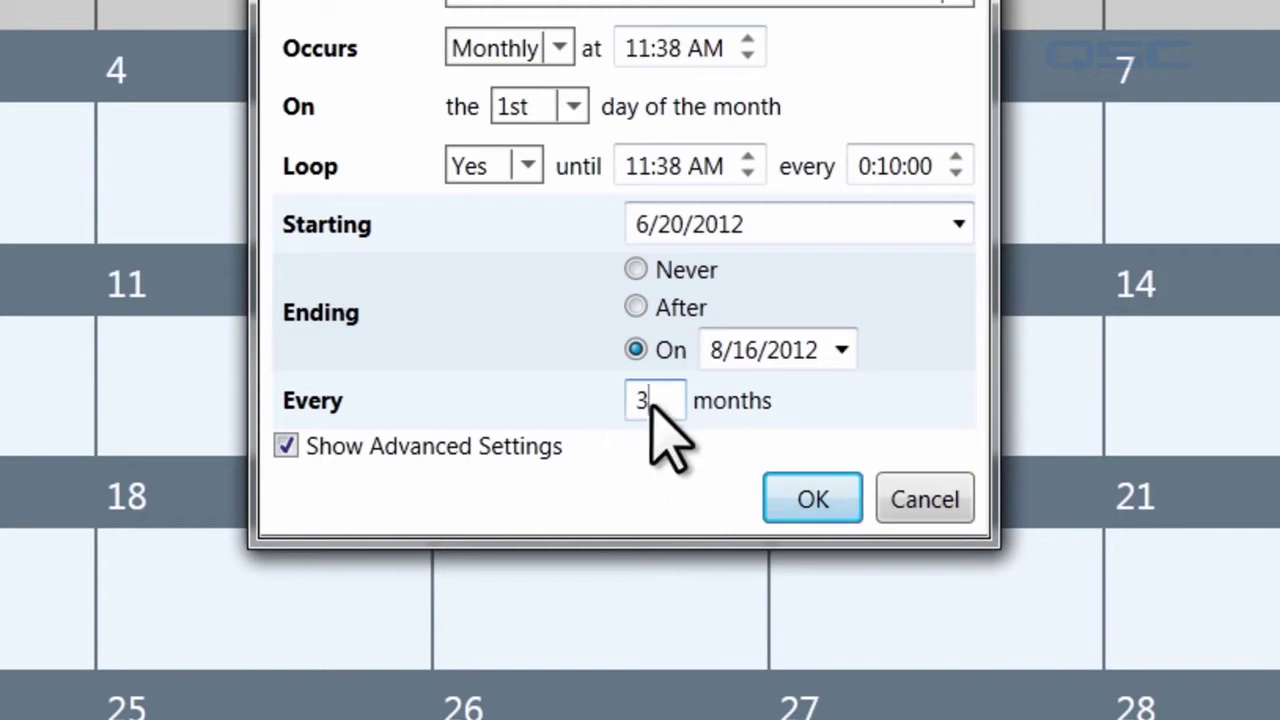
- Set the event to recur Daily every 2 days and confirm the settings
left_click(630, 400)
double_click(621, 396)
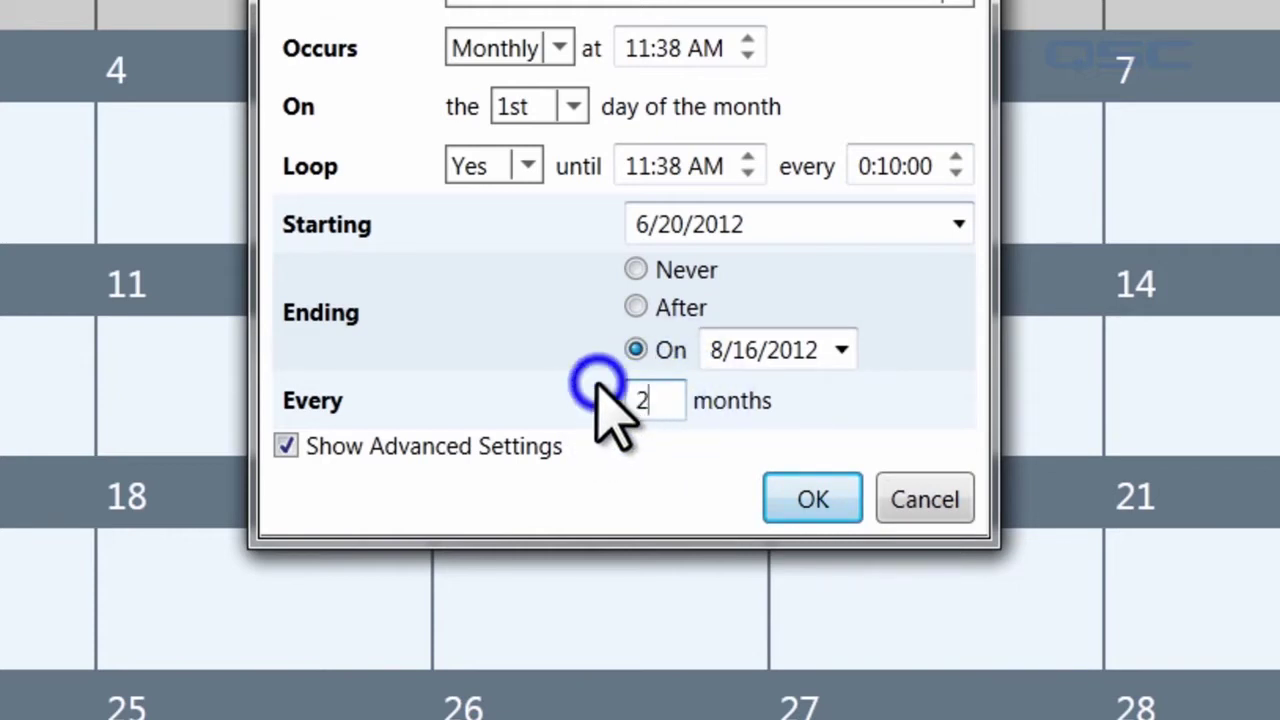
left_click(558, 50)
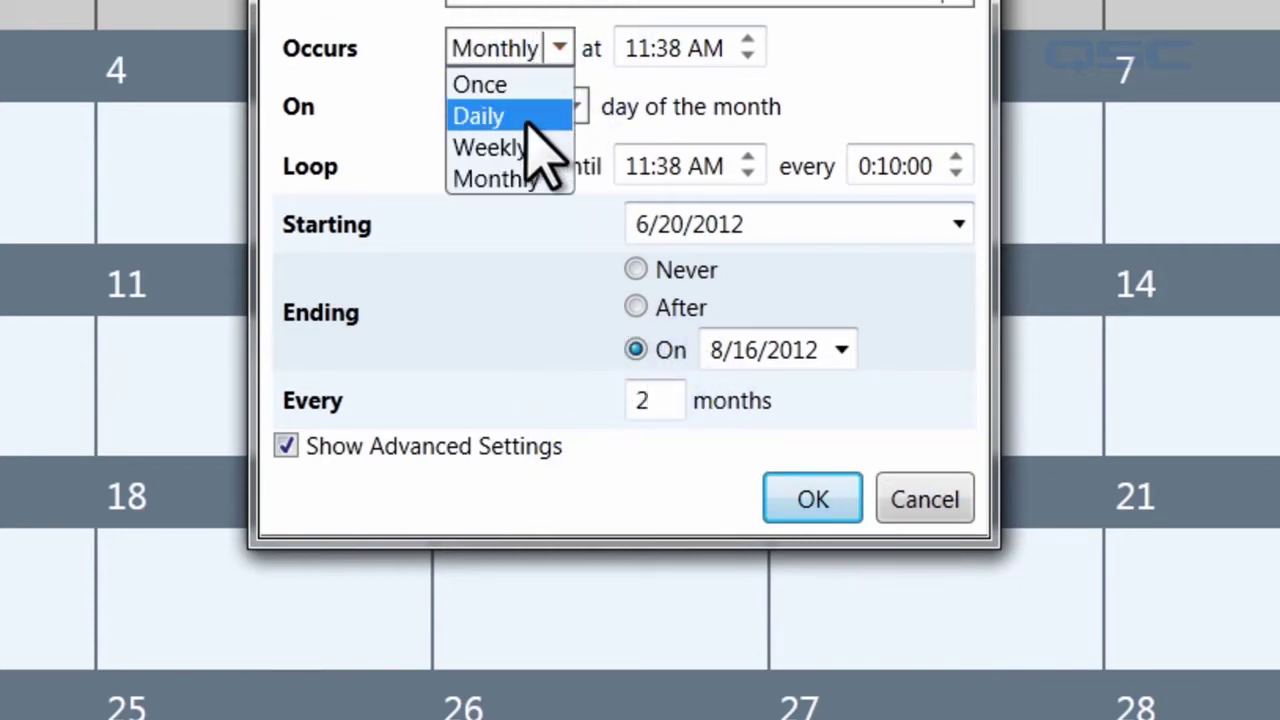
left_click(525, 120)
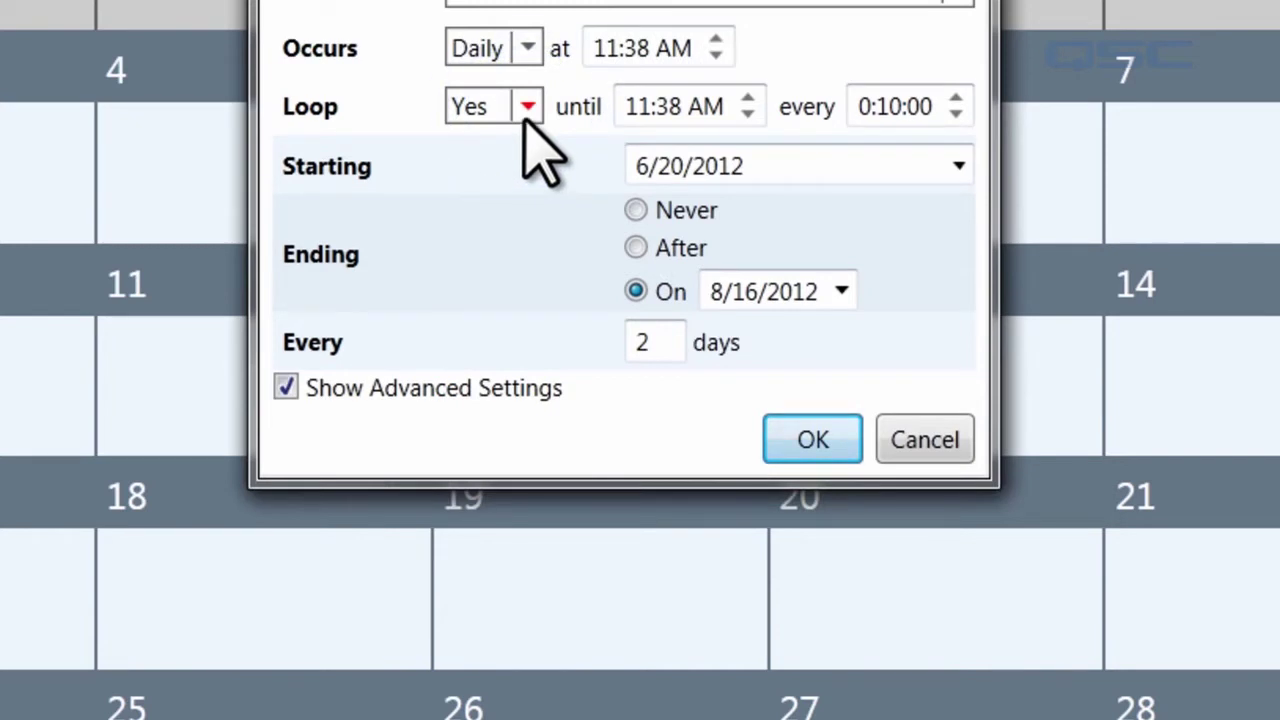
left_click(795, 438)
- Save the Party event and check the July 2 occurrence's details
left_click(60, 52)
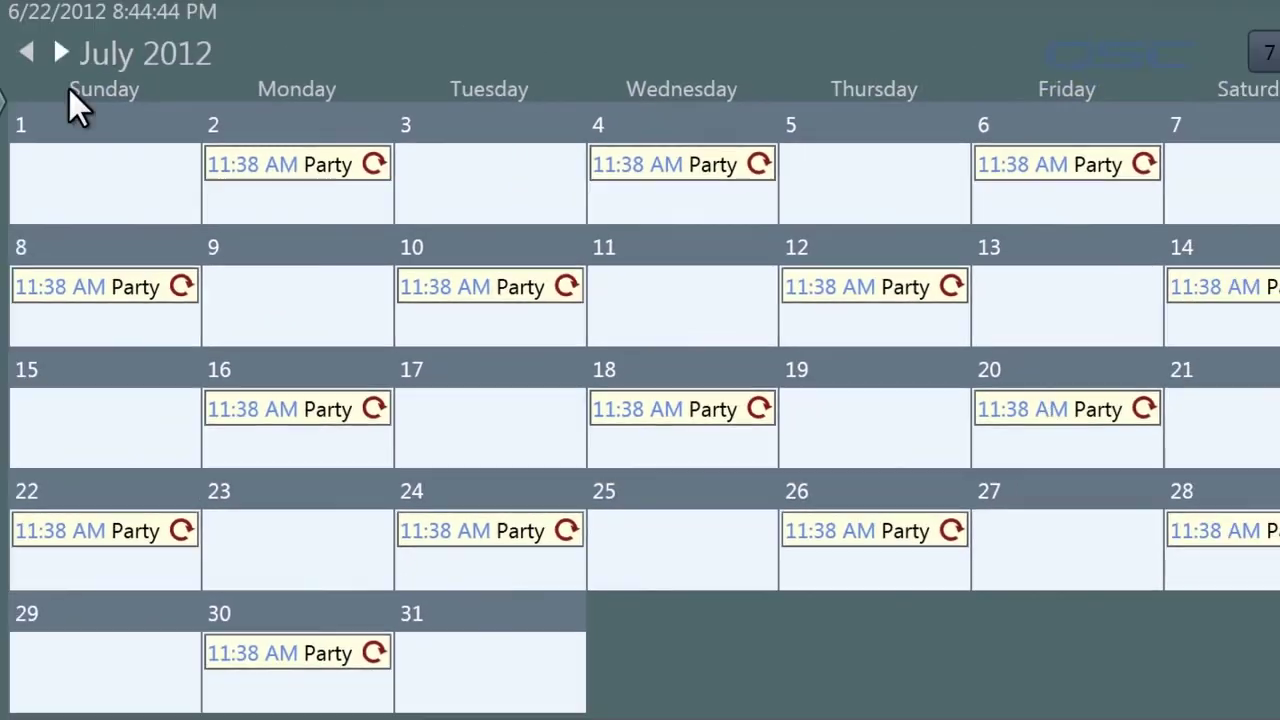
left_click(218, 159)
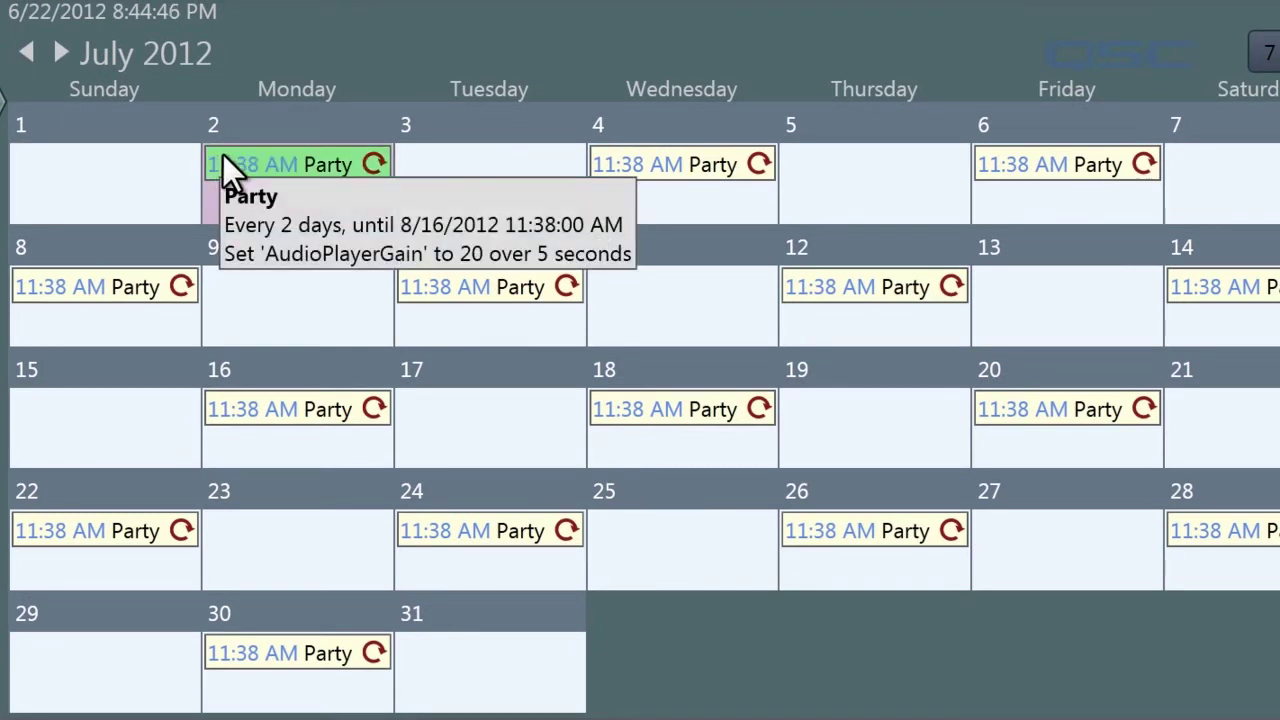